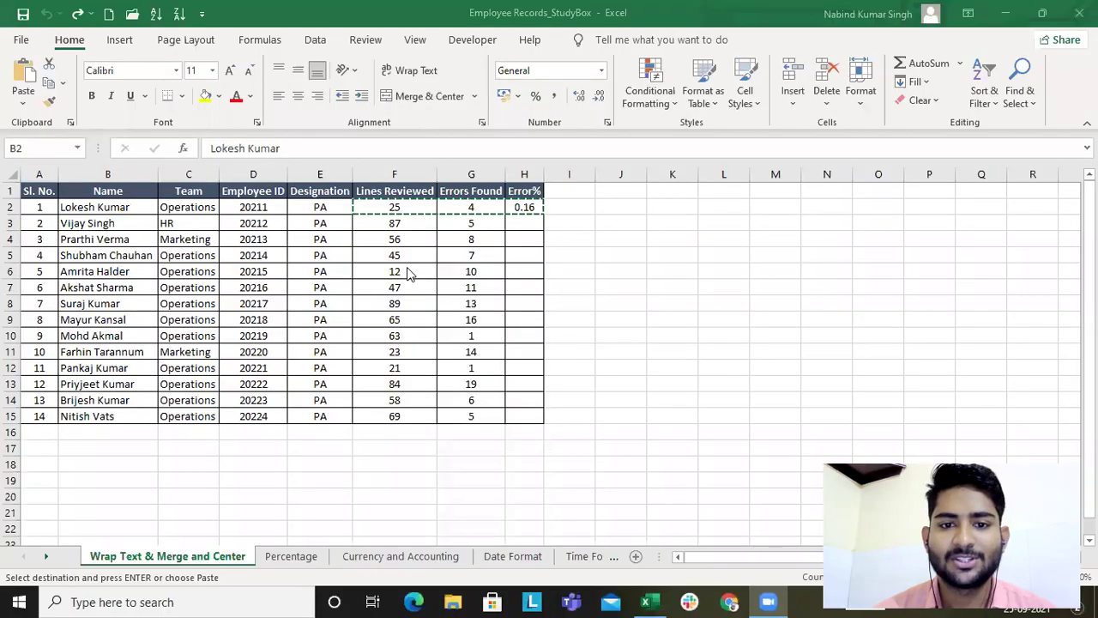
Step: Enter the text StudyBox in cell K3
key(ctrl+shift+Down)
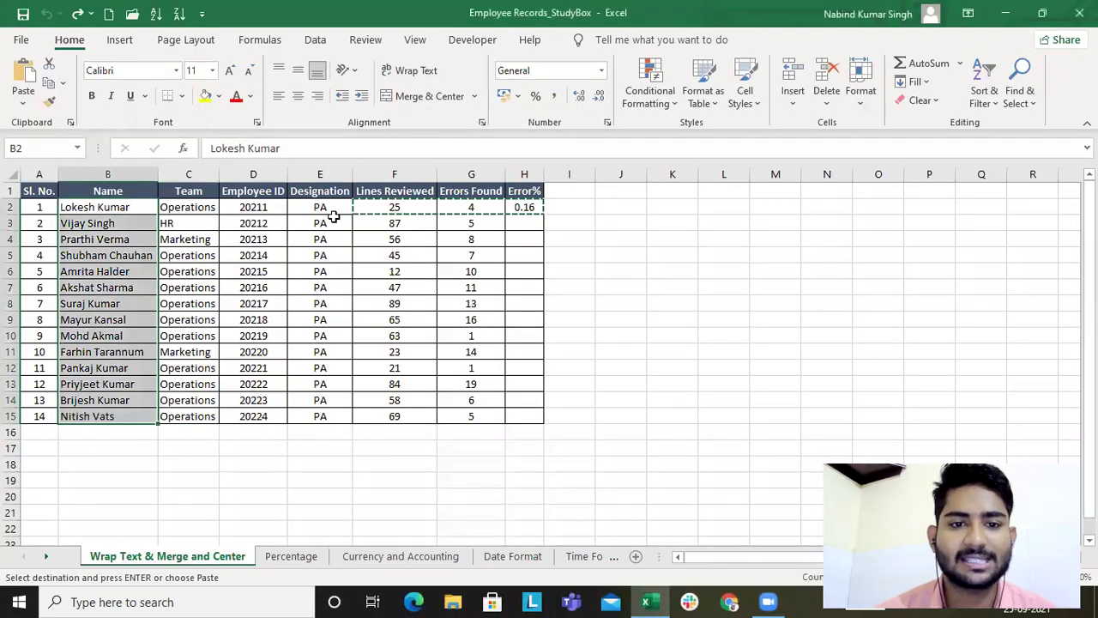
click(333, 219)
key(Escape)
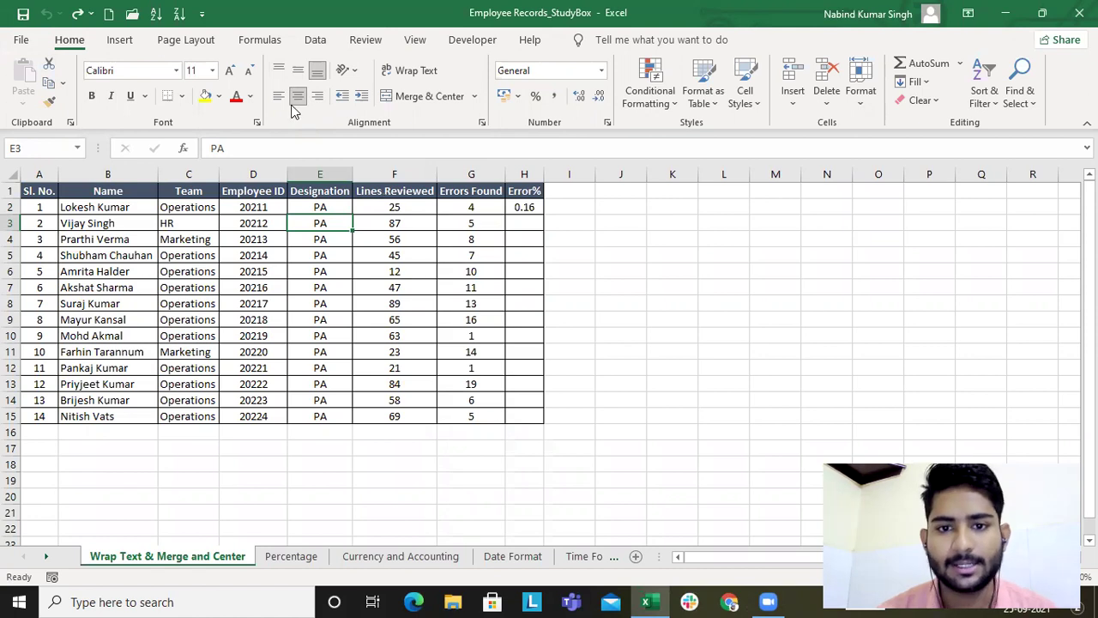
click(682, 221)
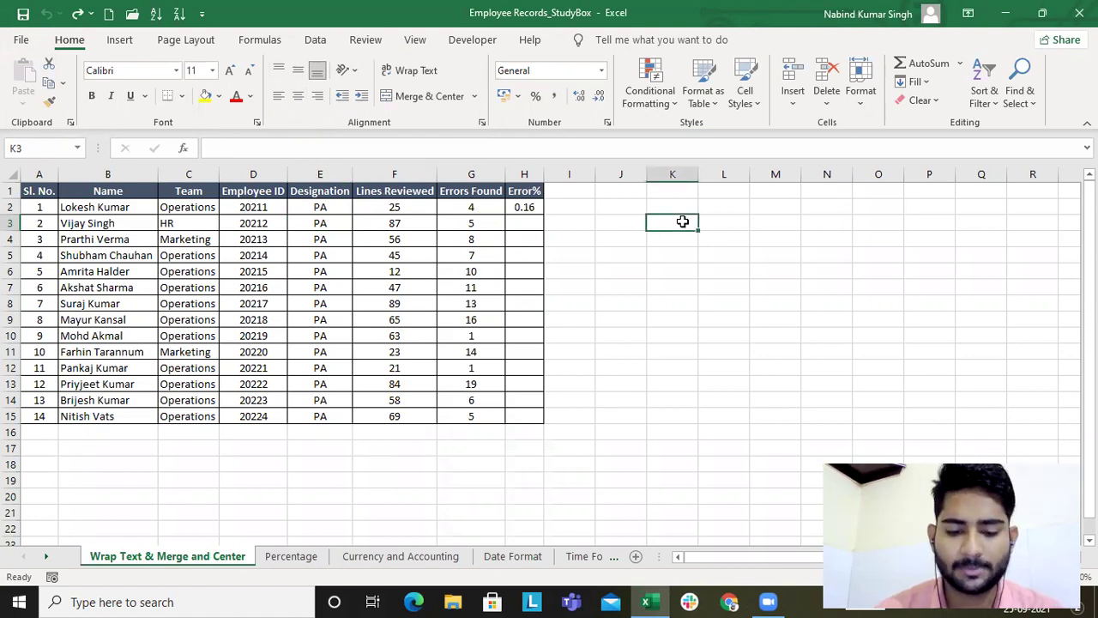
text(Study)
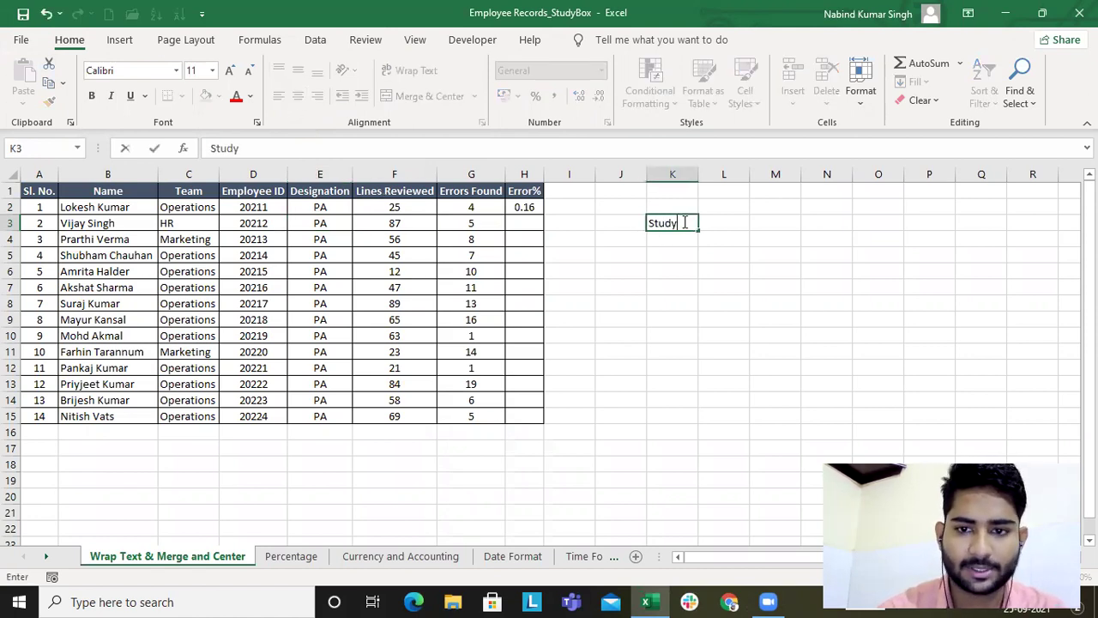
text(Box)
key(Return)
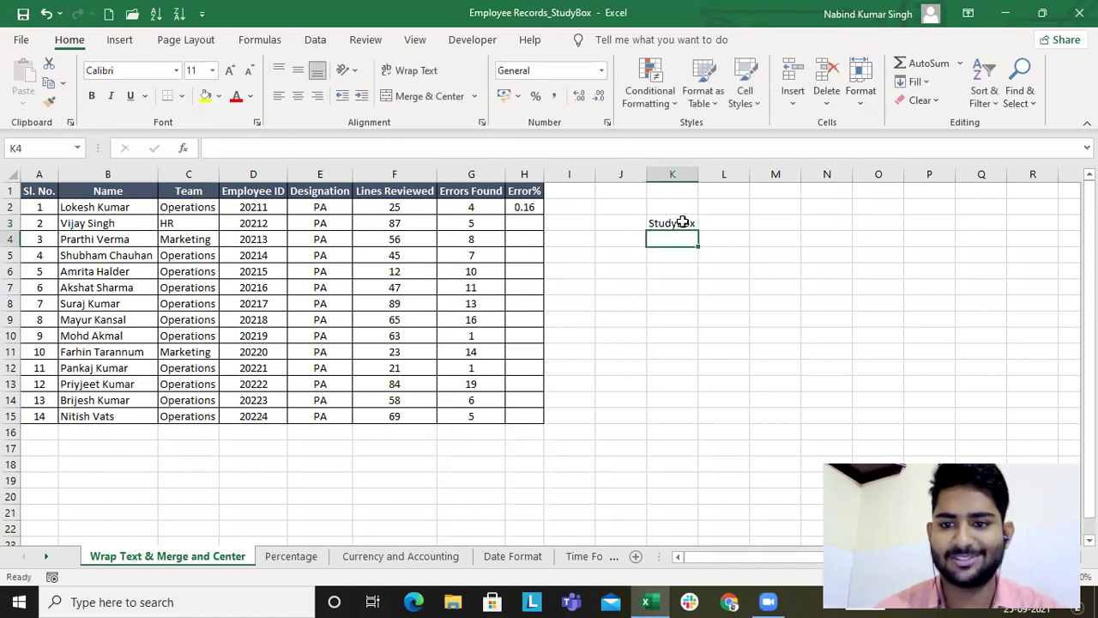
Step: Widen column K and make row 3 much taller
drag(696, 176, 797, 176)
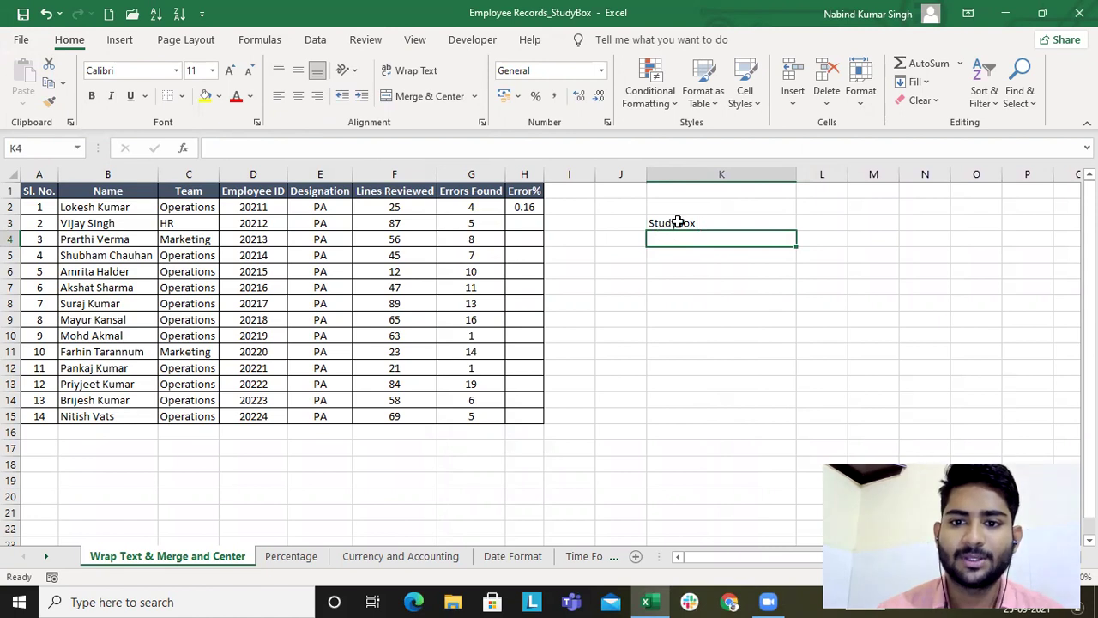
click(664, 223)
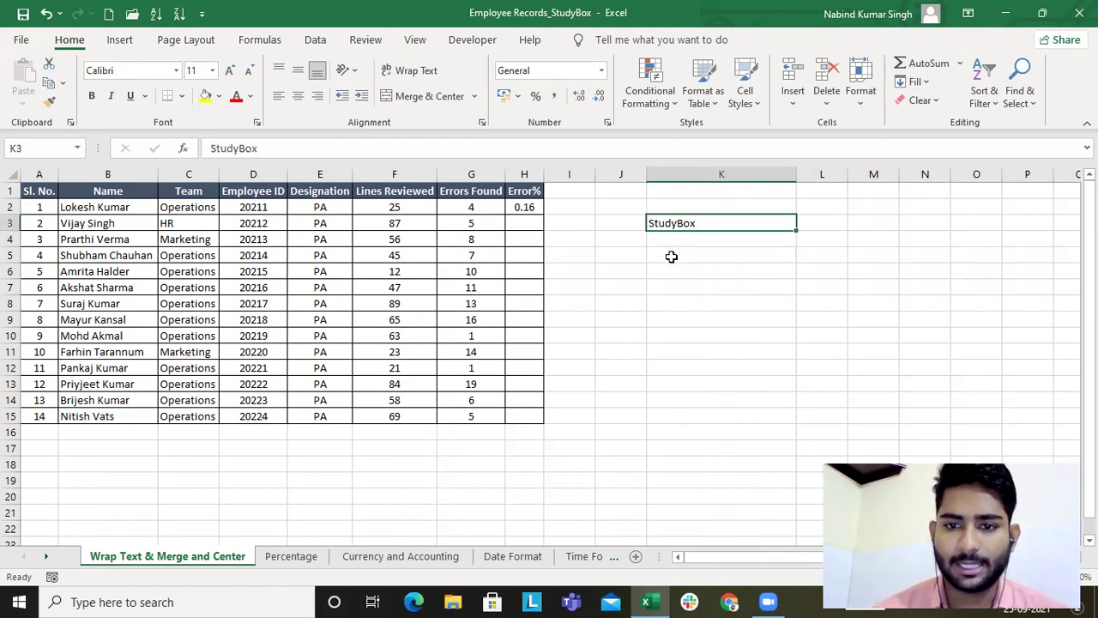
drag(14, 229, 12, 269)
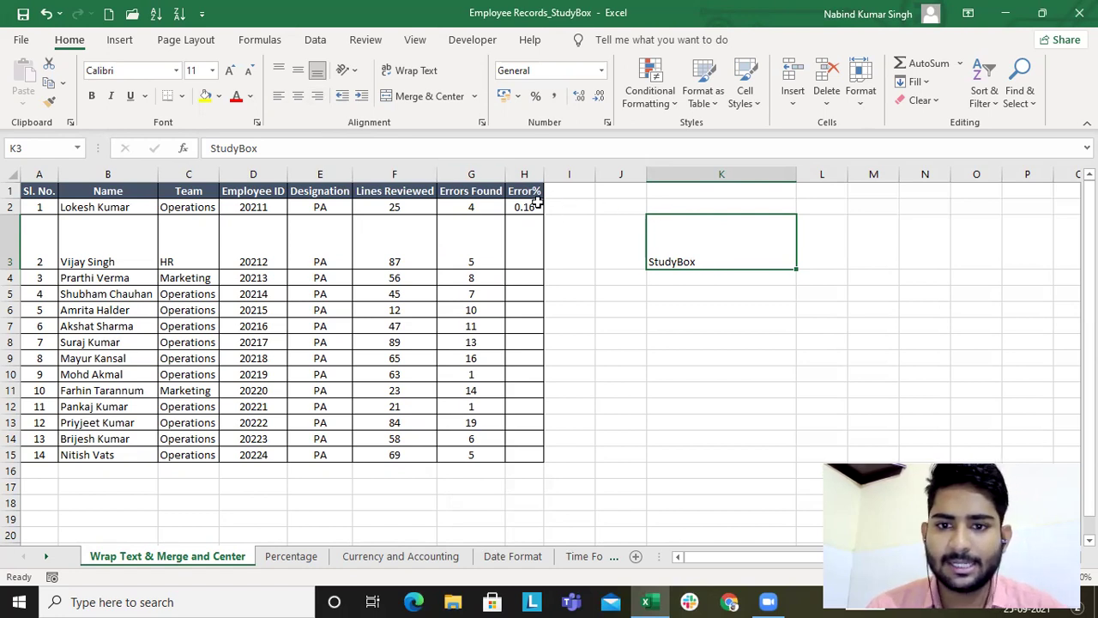
Step: Try the alignment options on StudyBox, ending with Center and Middle Align in K3
click(317, 96)
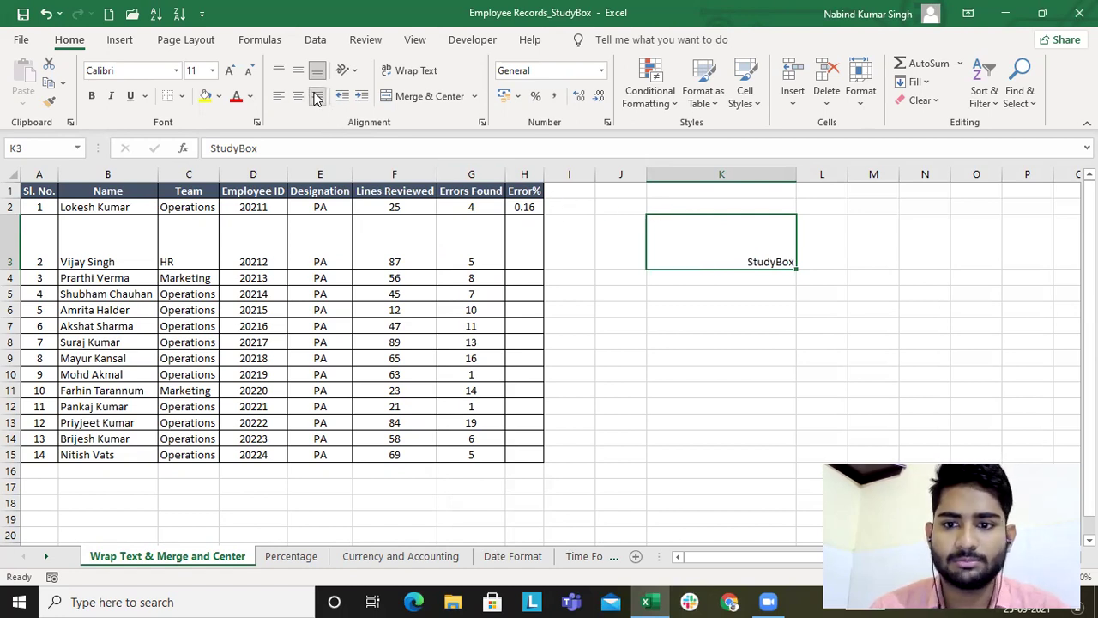
click(298, 98)
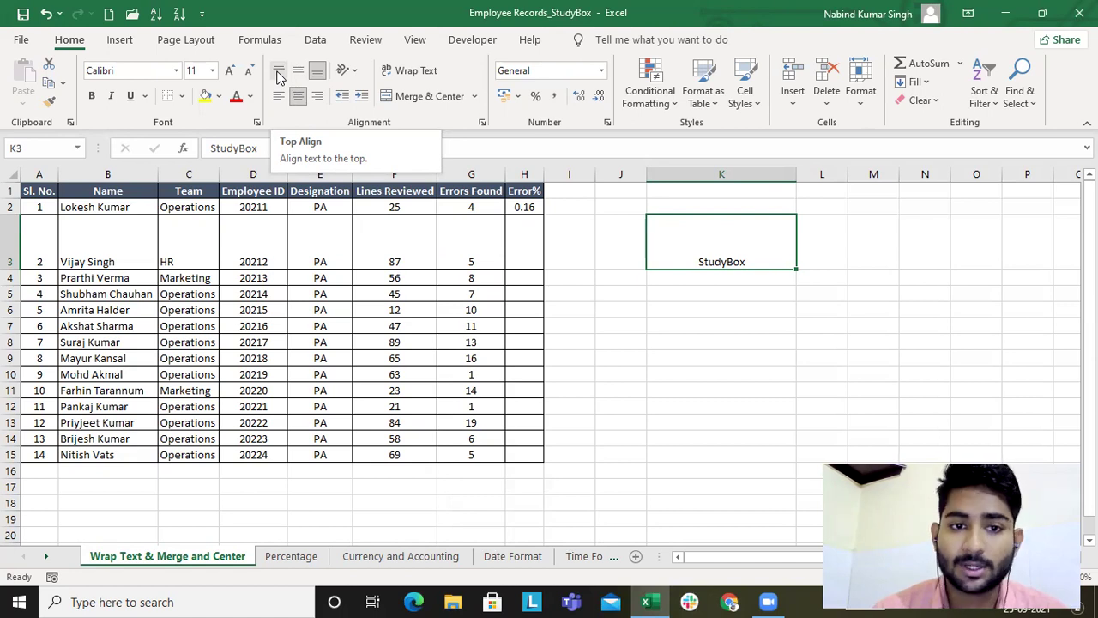
click(278, 72)
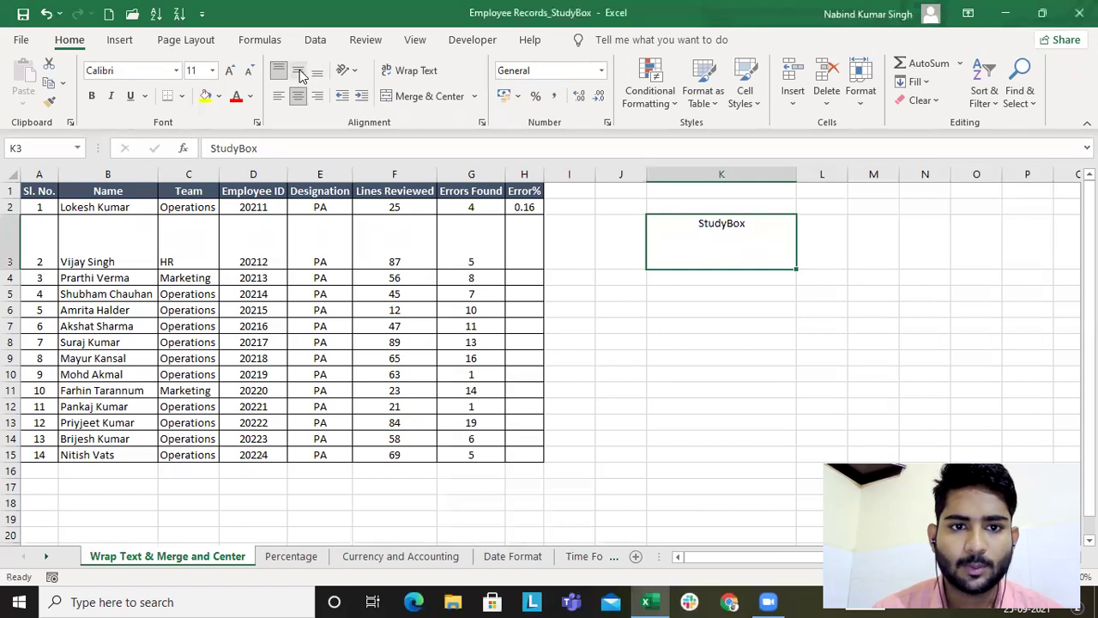
click(300, 74)
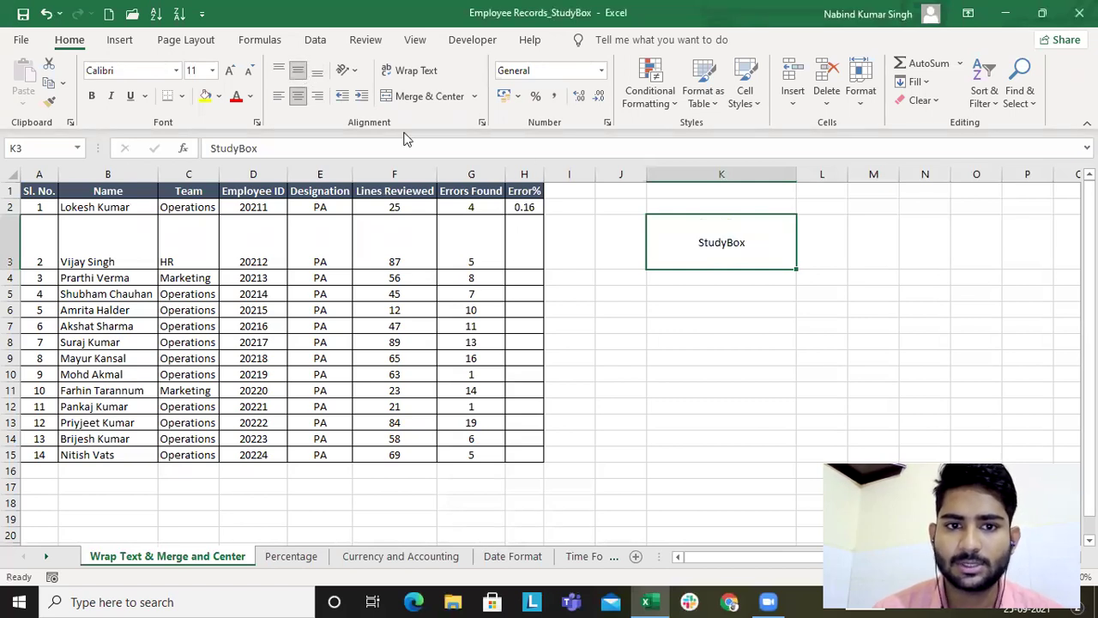
click(318, 74)
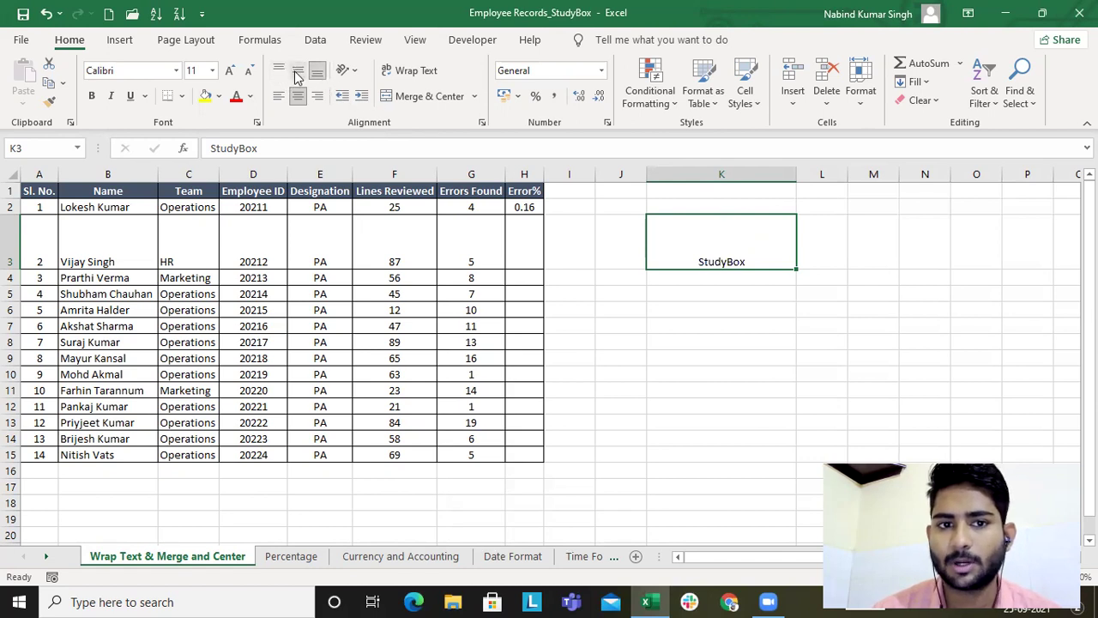
click(296, 76)
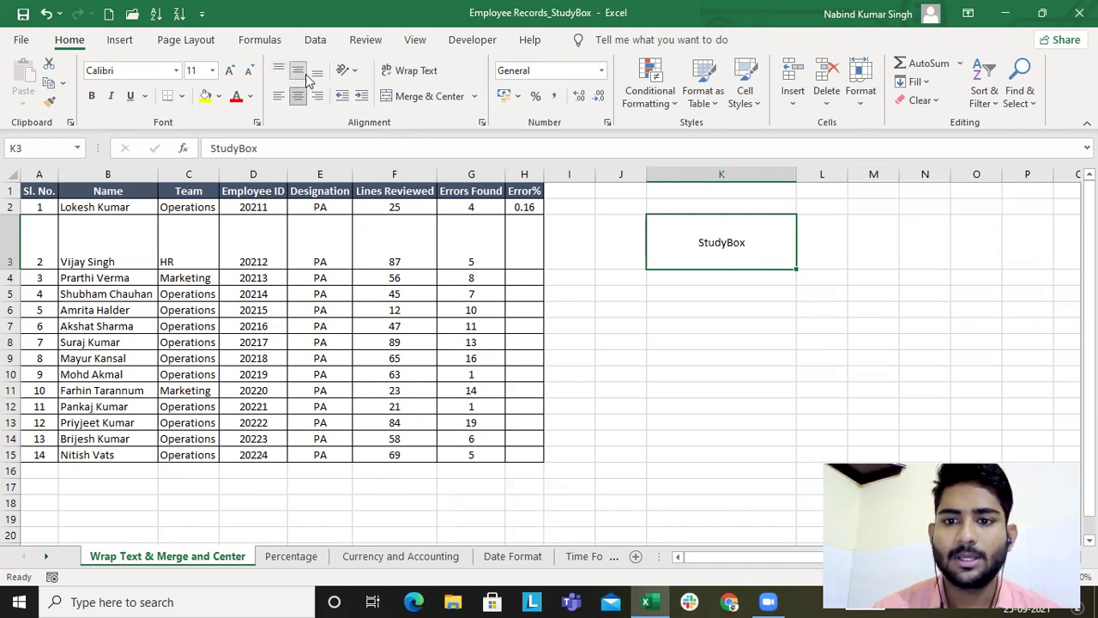
Step: Autofit row 3 back to standard height and start editing K3
double_click(17, 269)
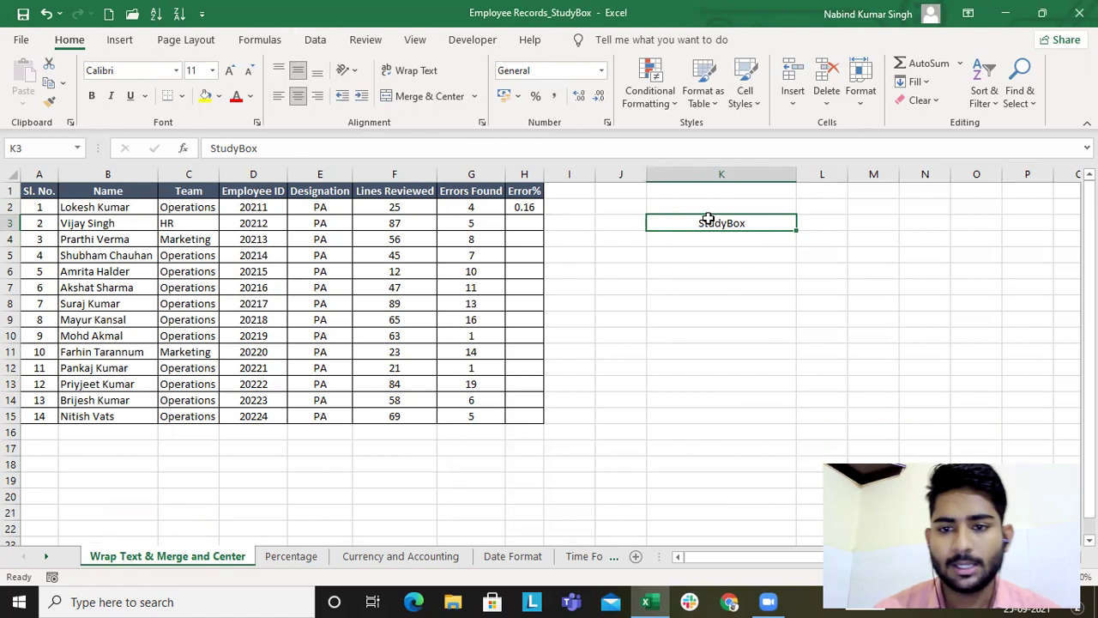
double_click(762, 222)
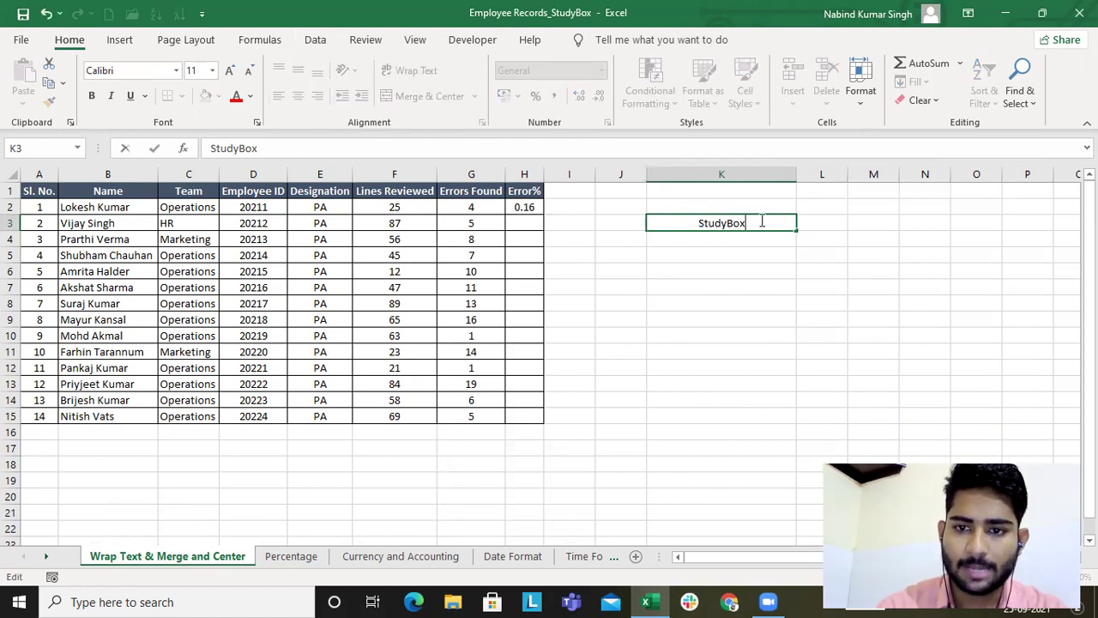
Step: Replace StudyBox in K3 with a sentence giving the author's name and the channel name Study Box
key(BackSpace)
key(BackSpace)
key(BackSpace)
key(BackSpace)
key(BackSpace)
key(BackSpace)
key(BackSpace)
key(BackSpace)
text(My Name )
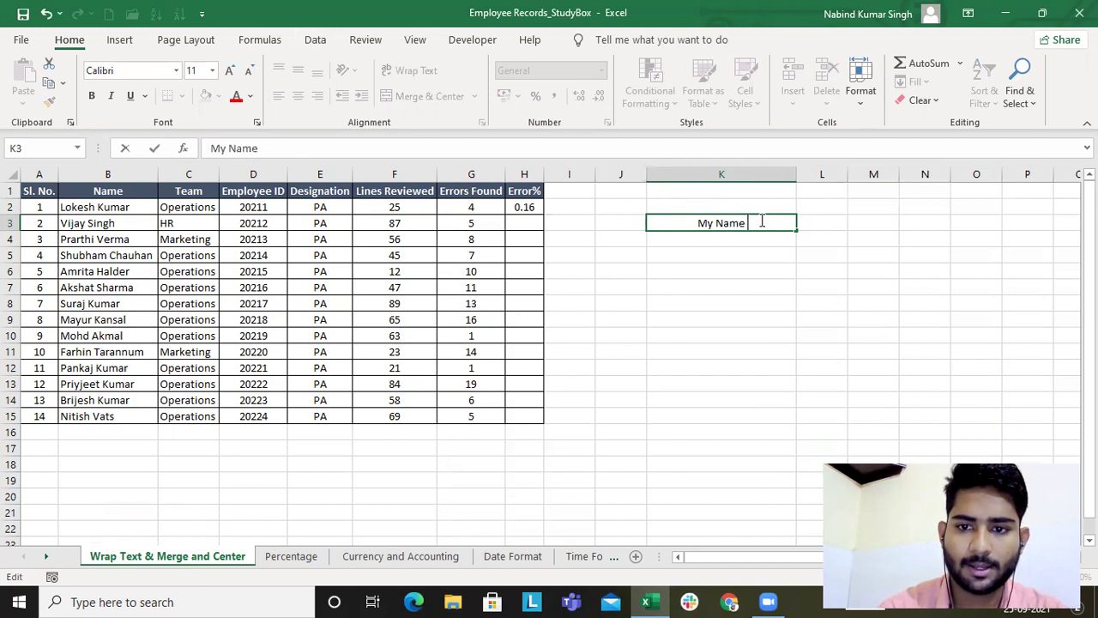
text(is Na)
key(BackSpace)
key(BackSpace)
text(Na)
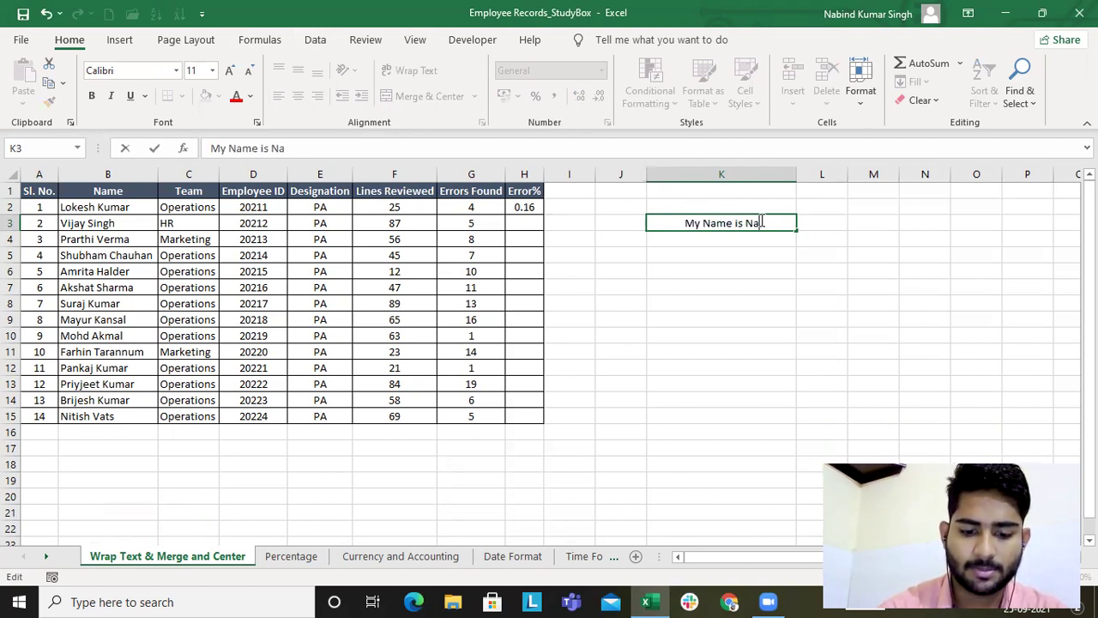
text(bind Kumar)
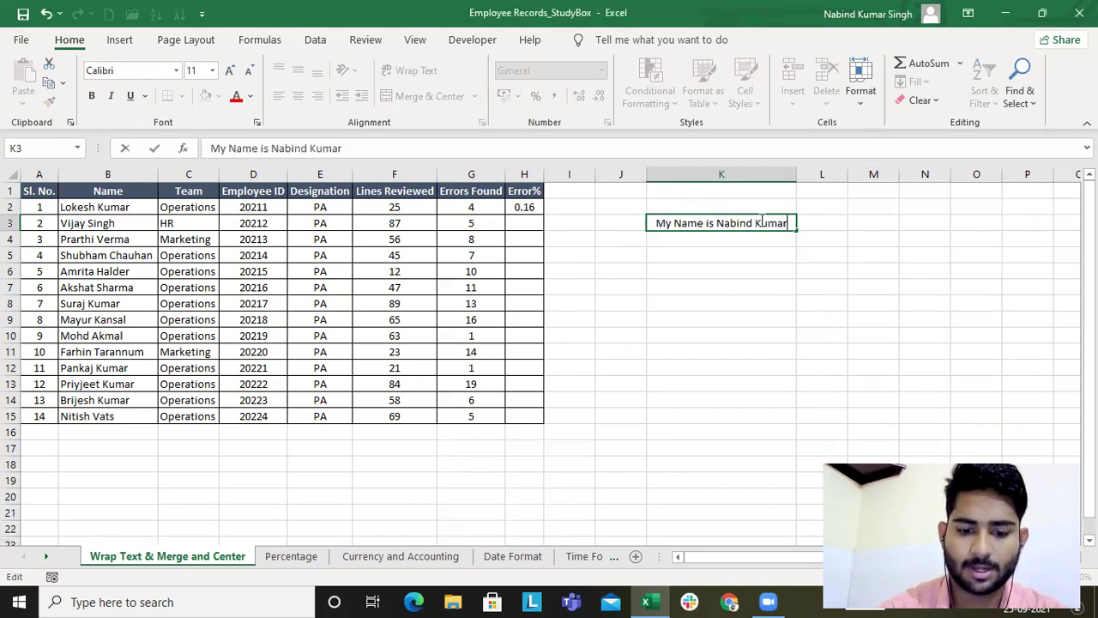
text( and my IJharm)
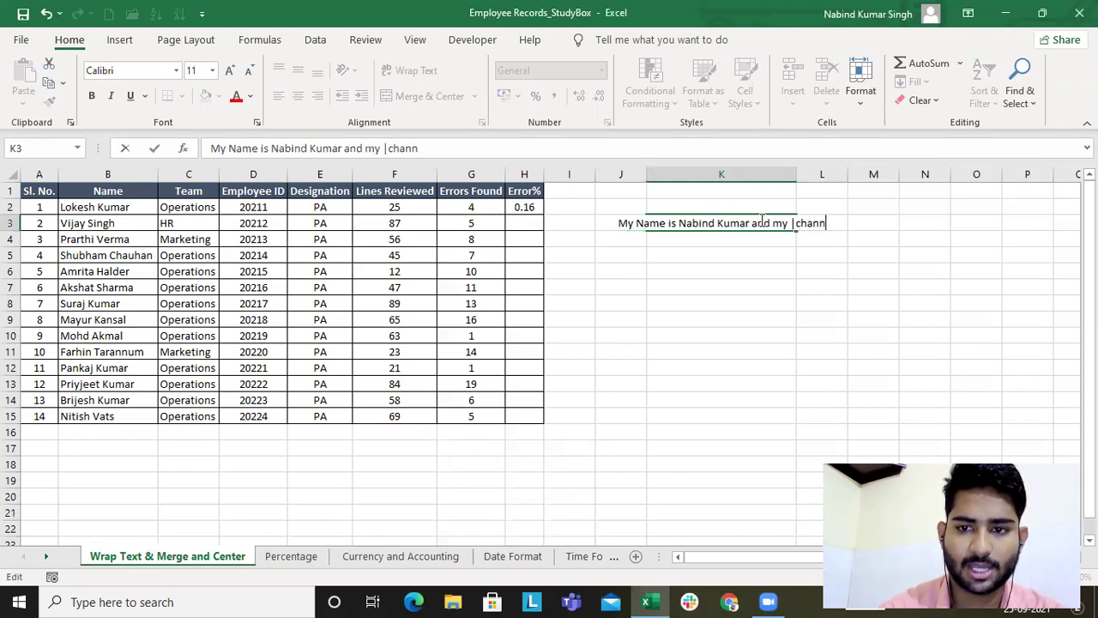
key(BackSpace)
key(BackSpace)
key(BackSpace)
key(BackSpace)
key(BackSpace)
key(BackSpace)
text(Ch)
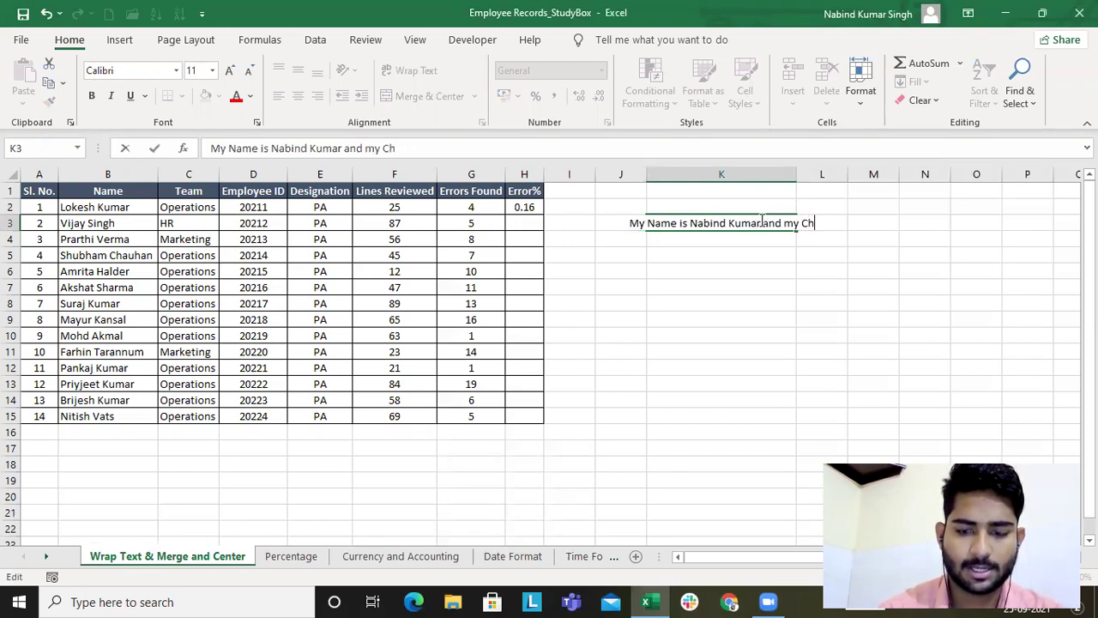
text(annels' N)
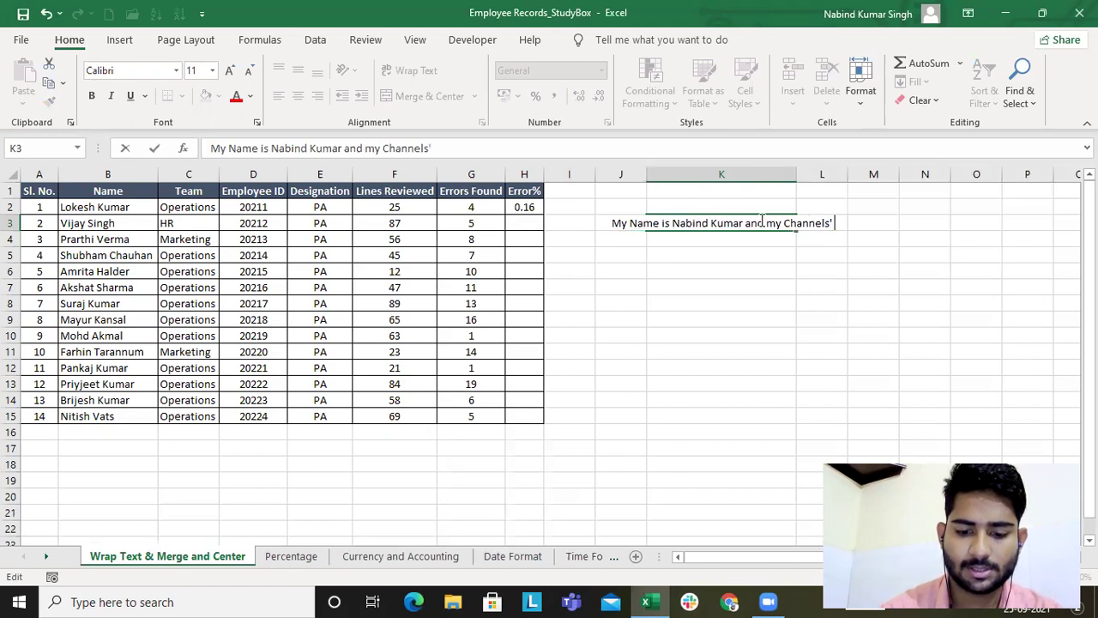
key(BackSpace)
key(BackSpace)
key(BackSpace)
key(BackSpace)
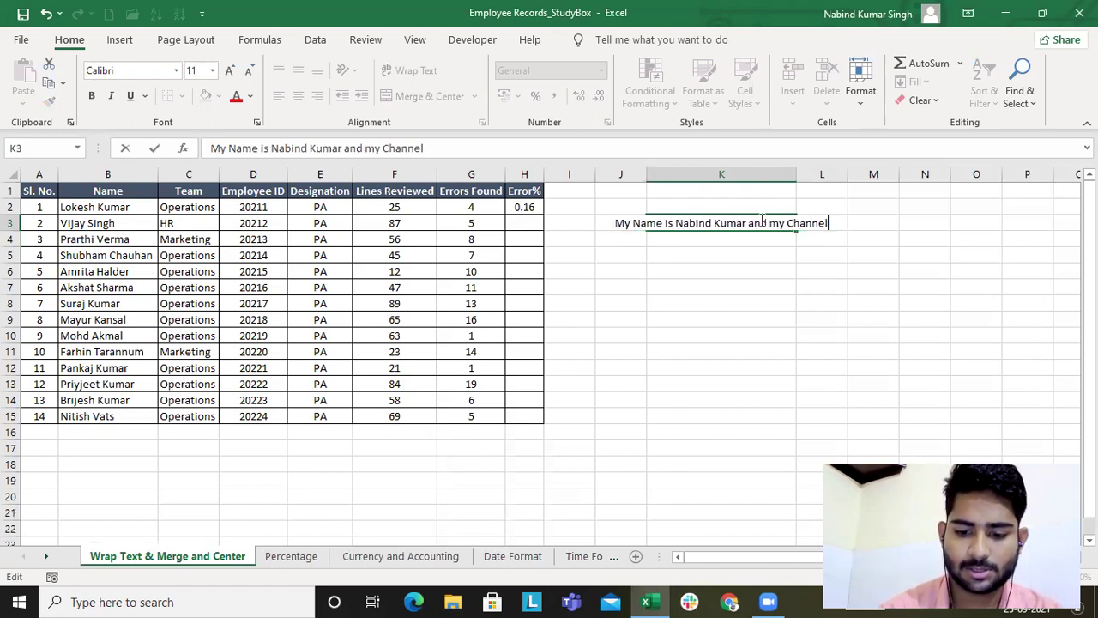
text('s Name)
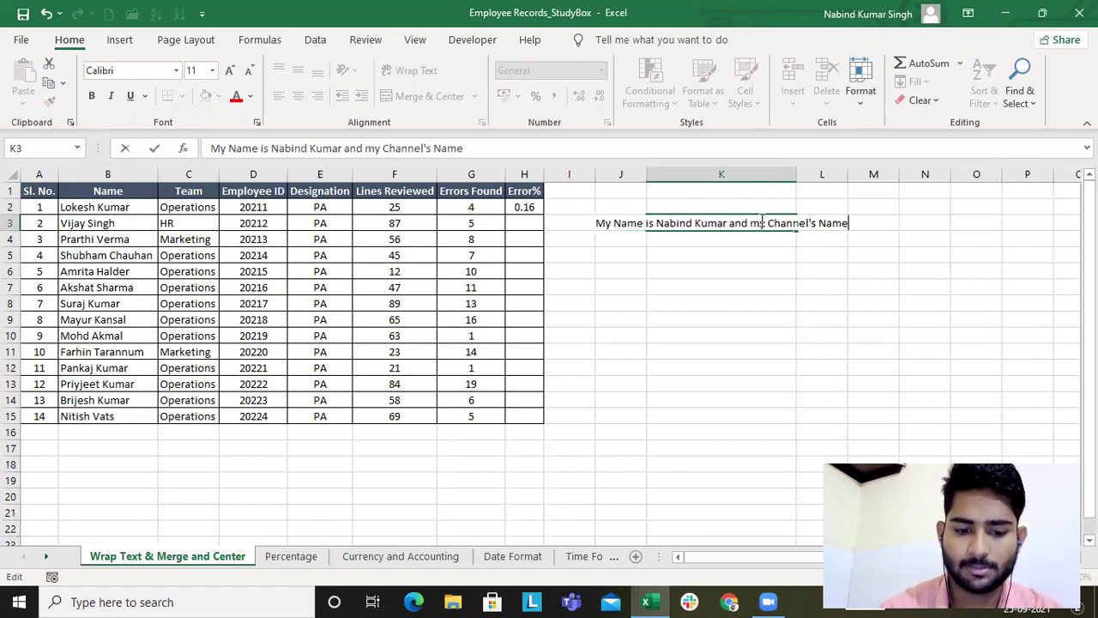
text( is Study Box)
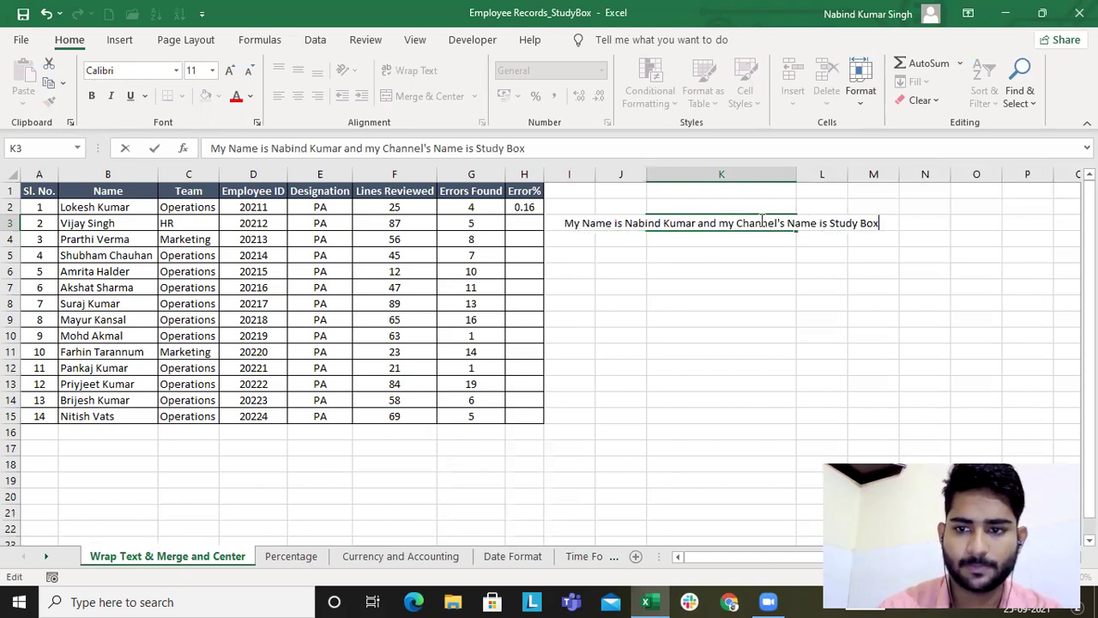
key(Return)
click(761, 220)
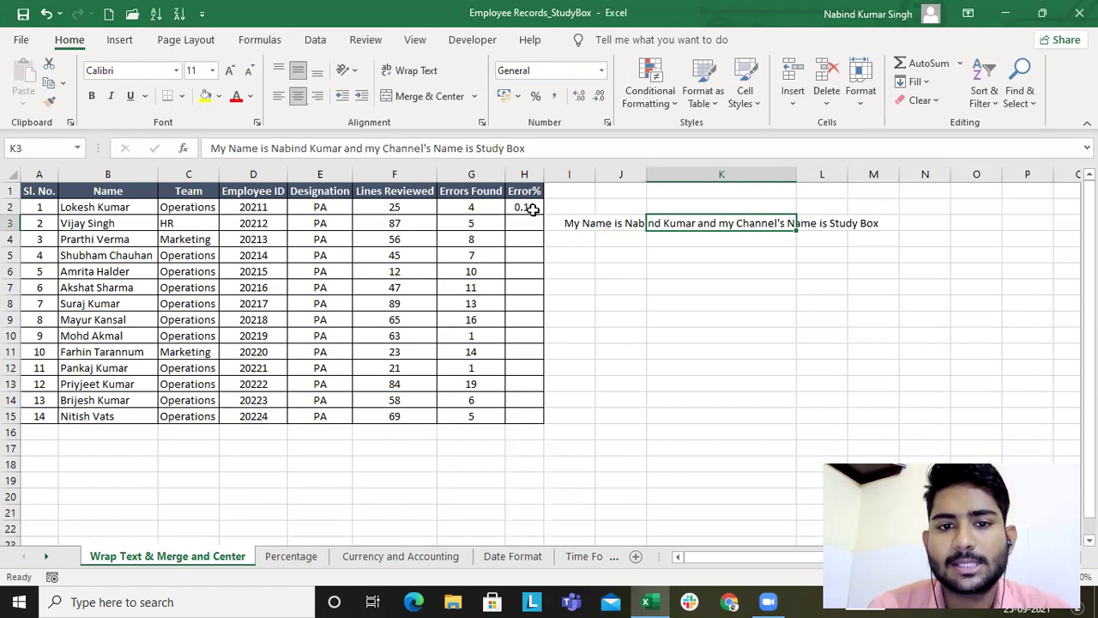
Step: Left-align the sentence in K3 and drag column K wider to fit it
click(278, 96)
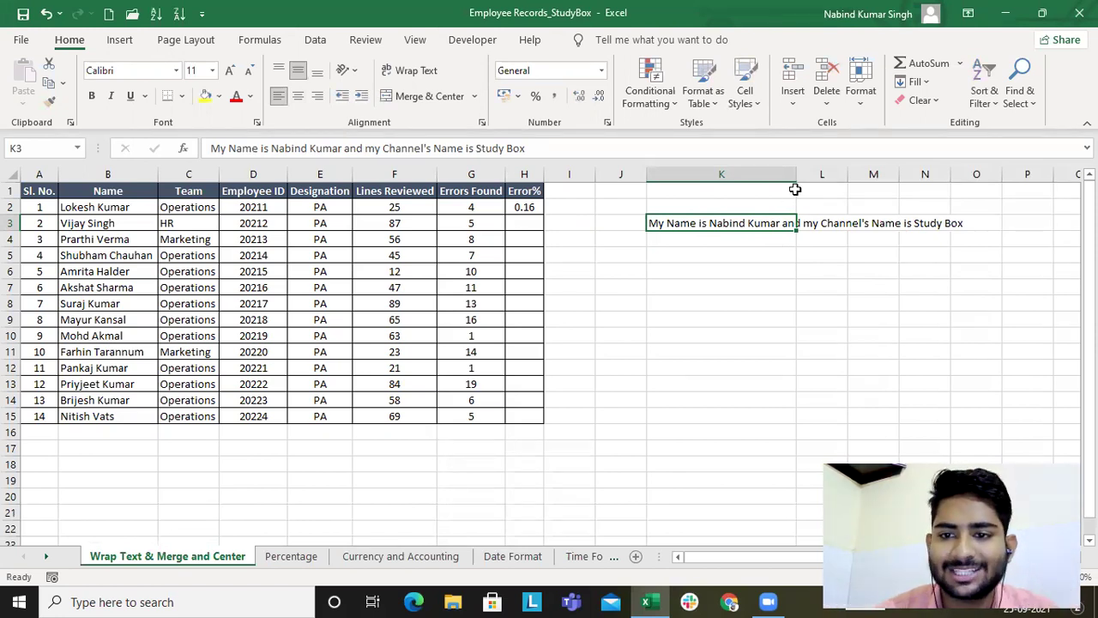
mouse_move(796, 176)
mouse_down()
mouse_move(965, 181)
mouse_move(807, 189)
mouse_up()
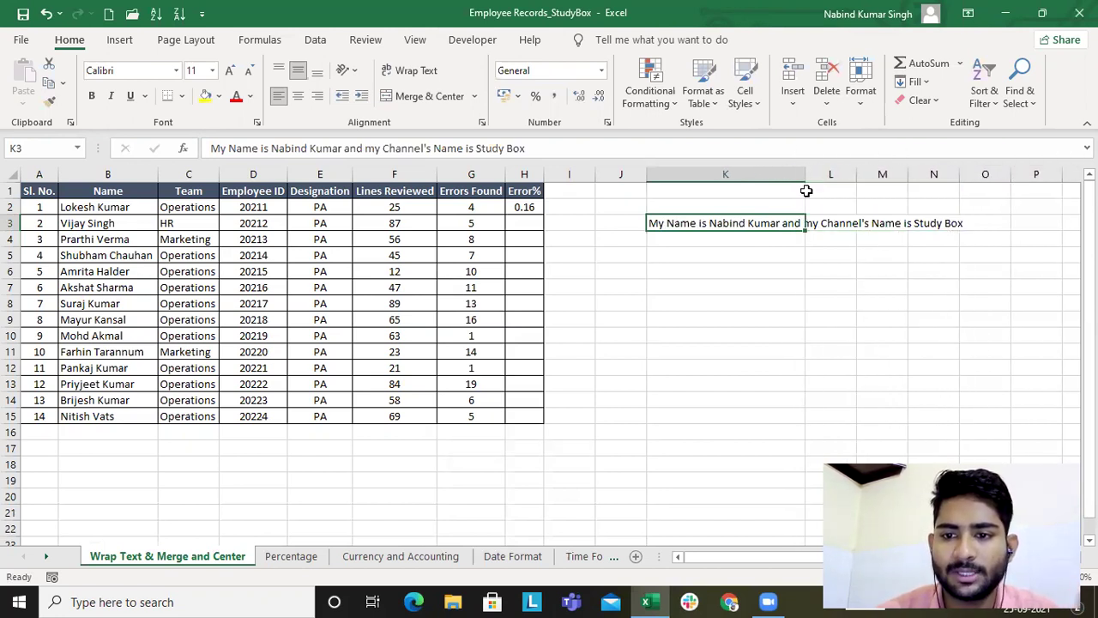
Step: Wrap K3's sentence onto two lines in a wider column K, with bottom vertical alignment
click(417, 73)
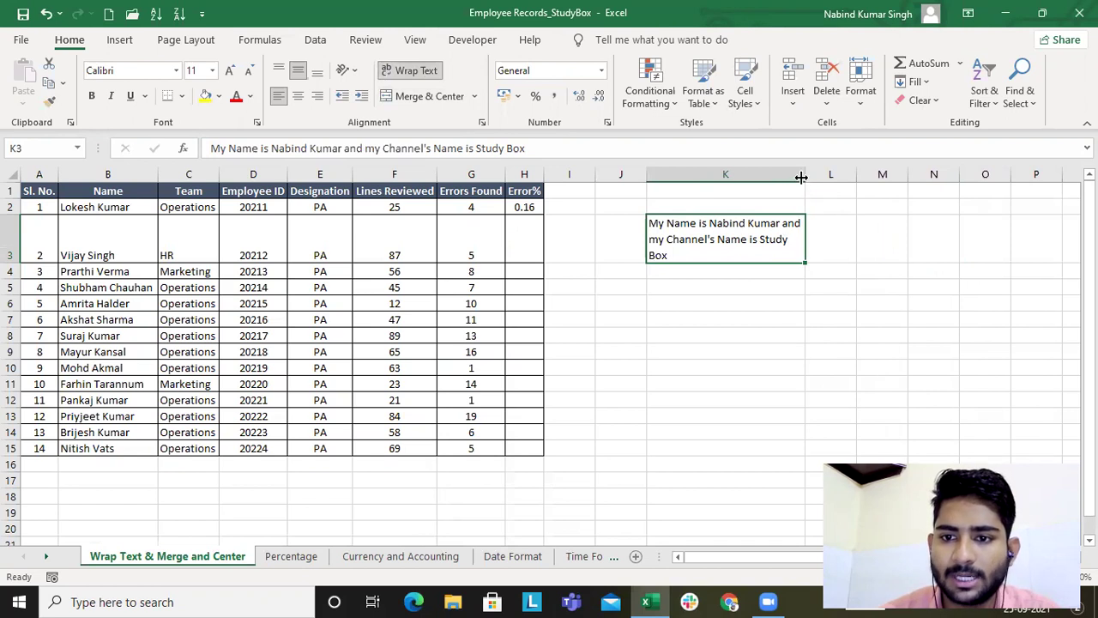
drag(804, 177, 832, 174)
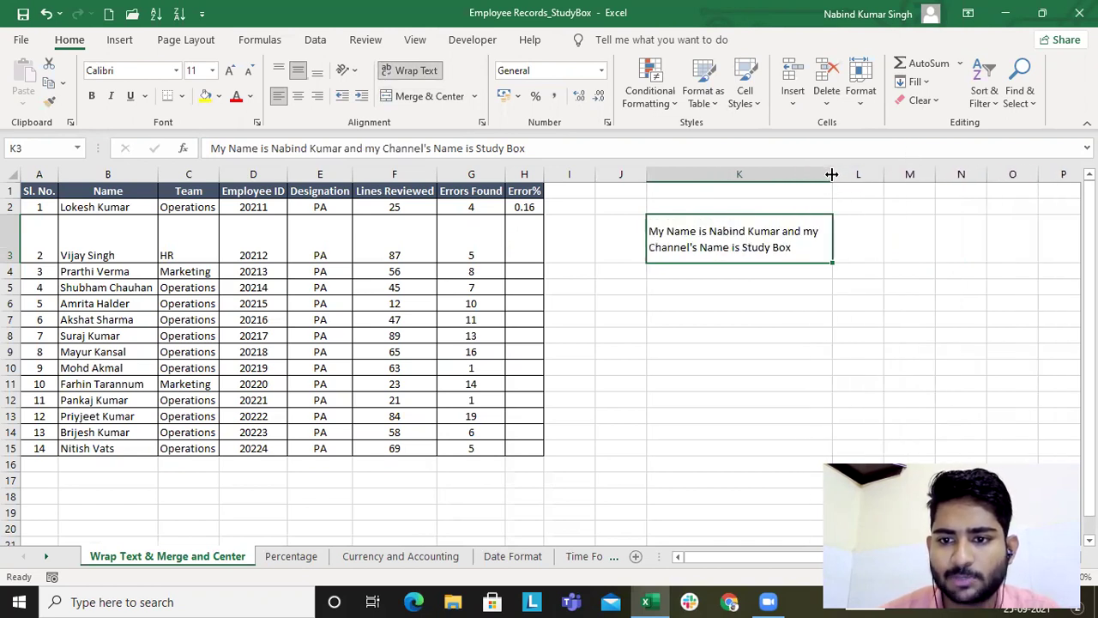
click(298, 70)
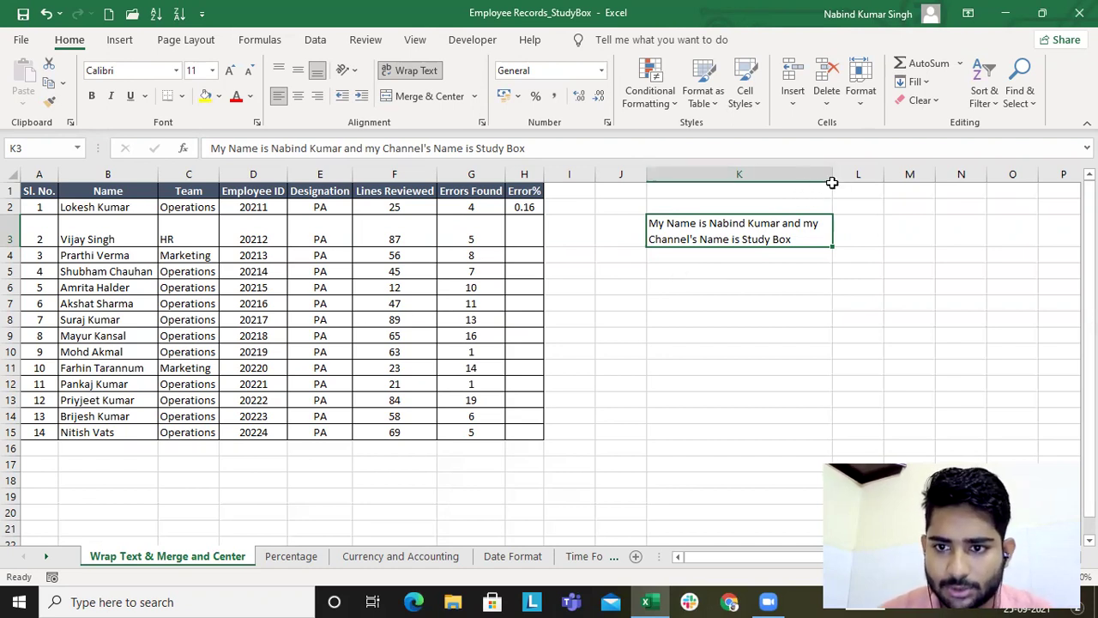
Step: Narrow column K and turn Wrap Text off for K3 with Alt, H, W
drag(833, 182, 749, 177)
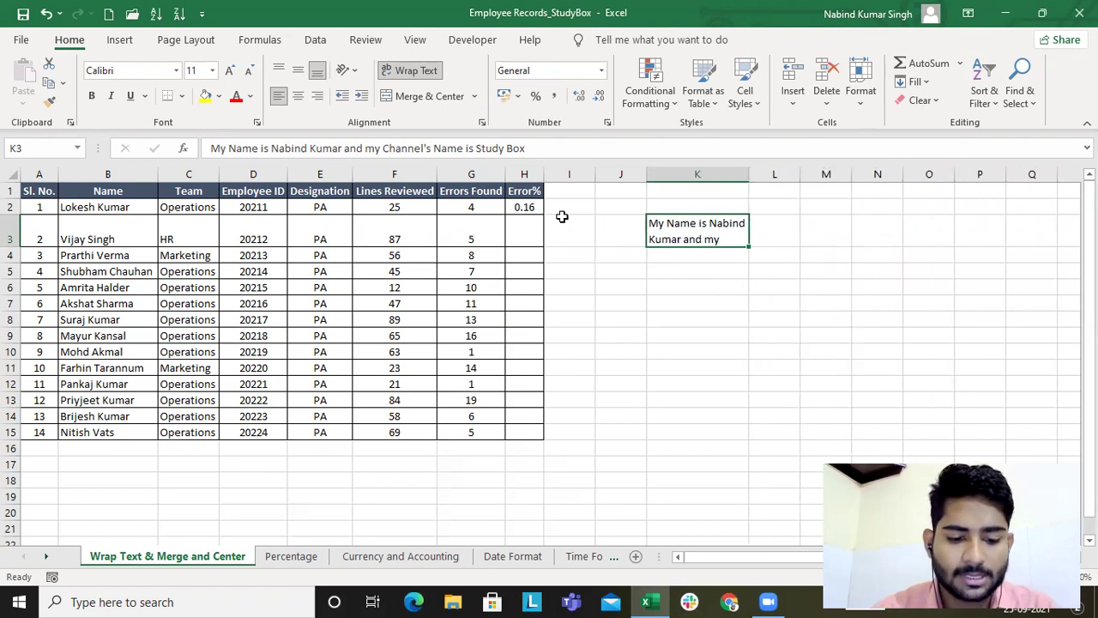
key(alt)
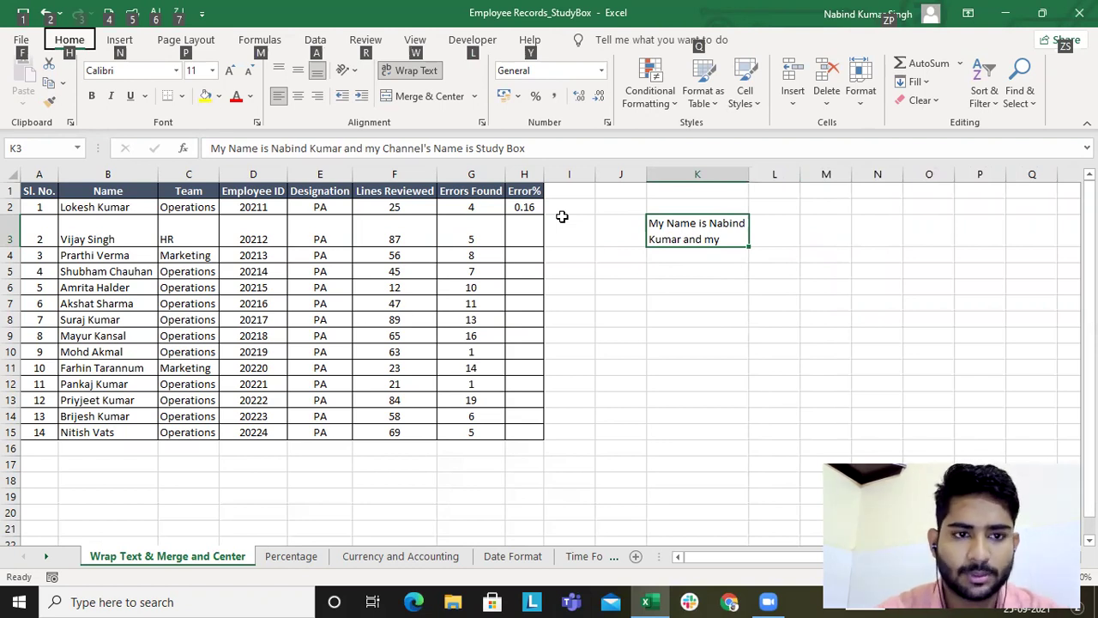
key(h)
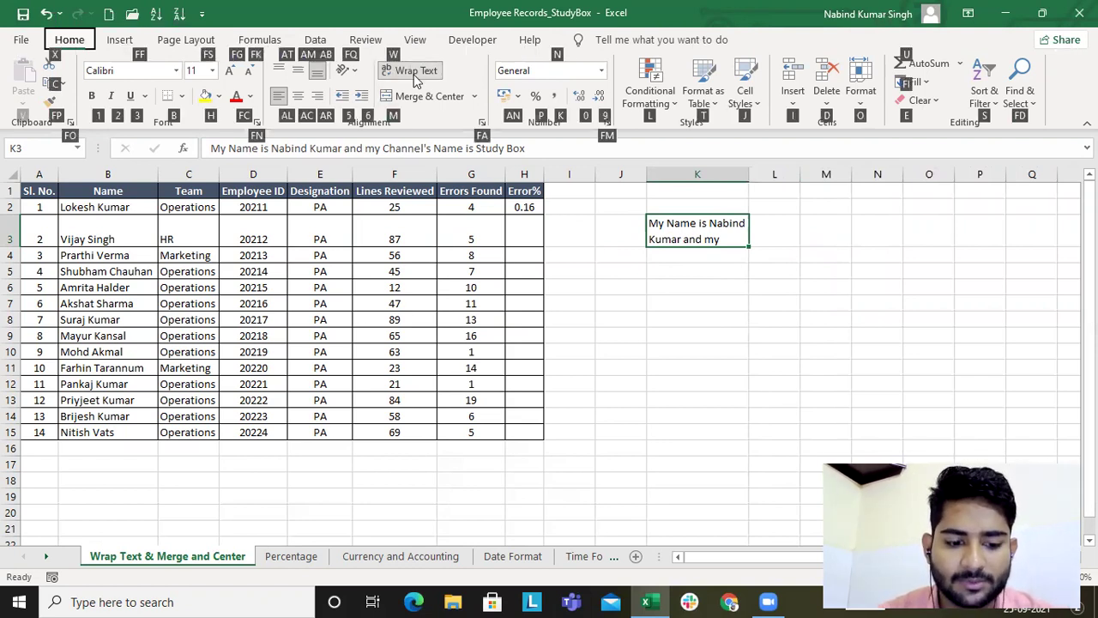
key(w)
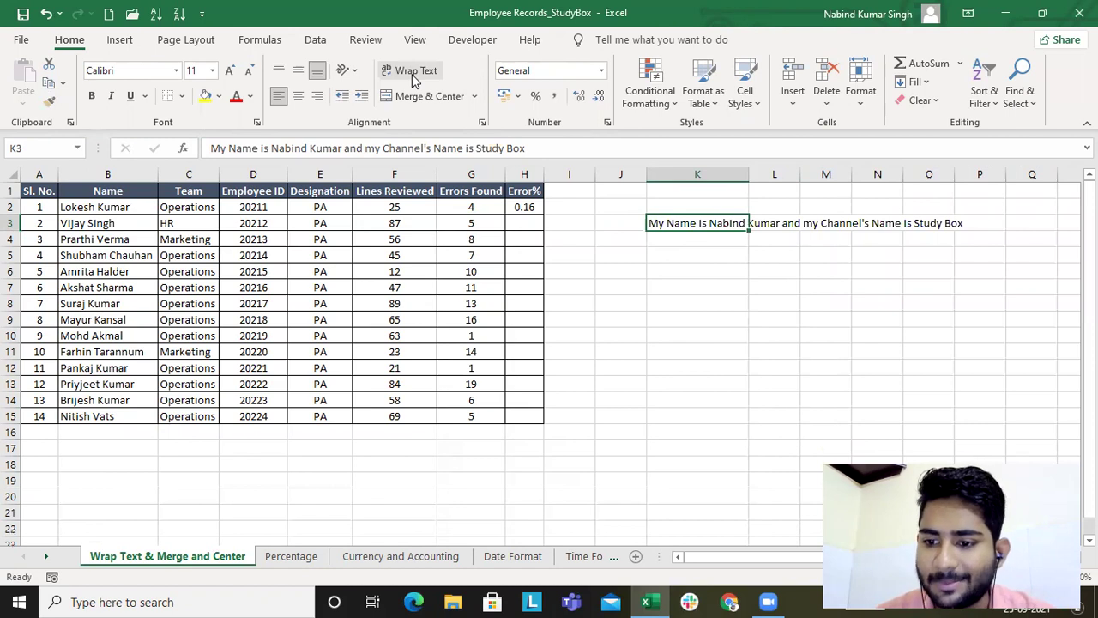
Step: Turn Wrap Text back on so K3's sentence wraps onto four lines in a taller row 3
key(alt)
key(h)
key(w)
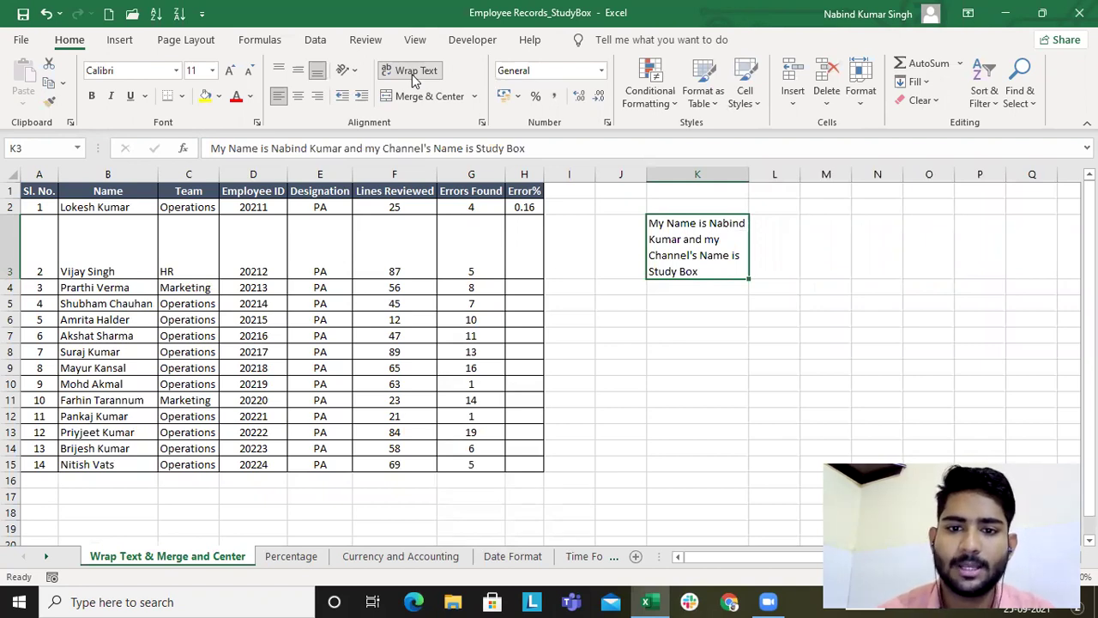
click(12, 248)
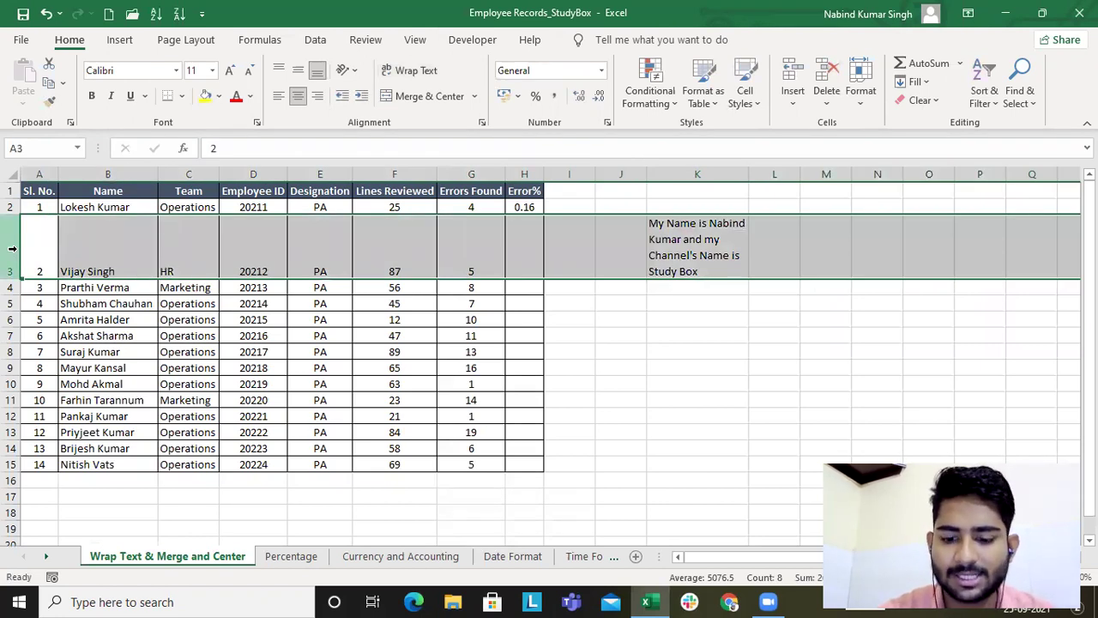
Step: Toggle Center alignment off and back on for row 3 with Alt+H, A, C
key(alt+h)
key(a)
key(c)
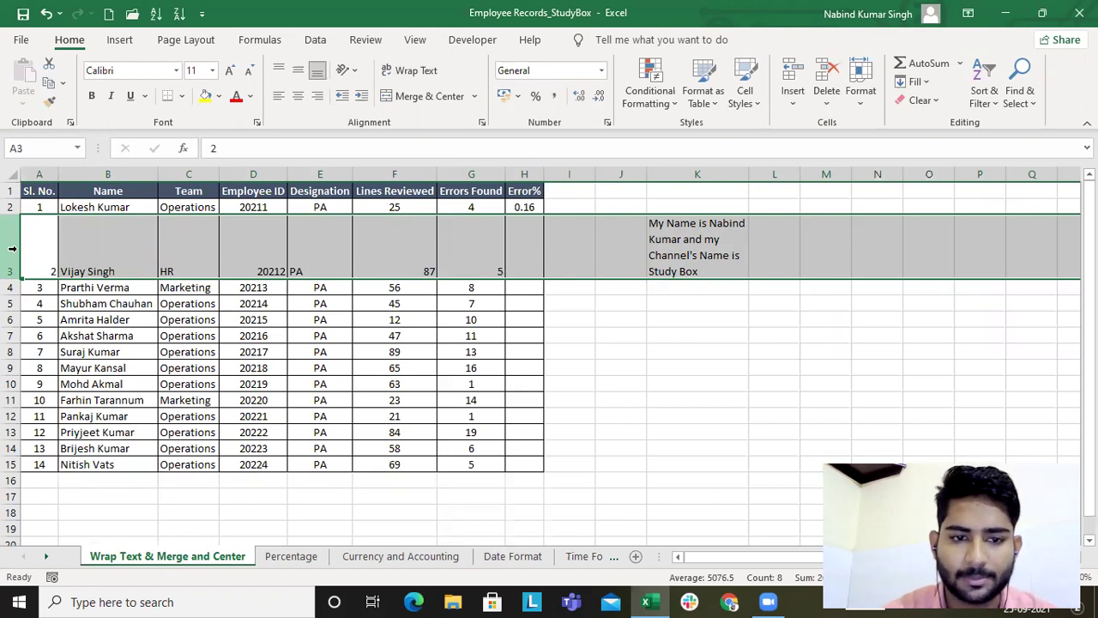
key(alt+h)
key(a)
key(c)
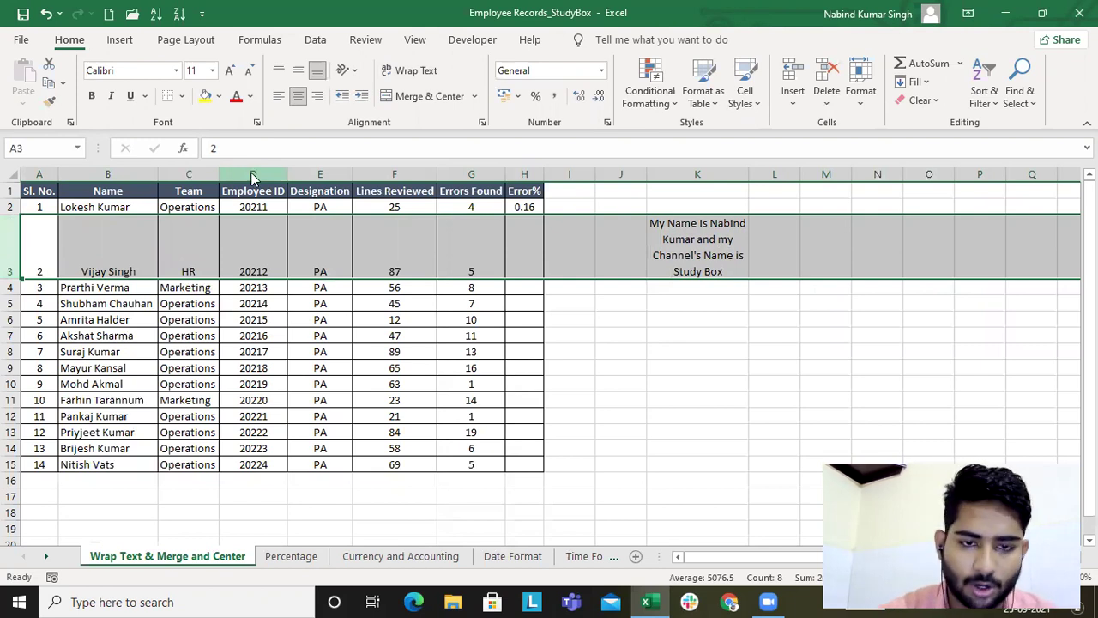
Step: Right-align row 3, then left-align it using the Alt, H, A keytips
key(alt)
key(h)
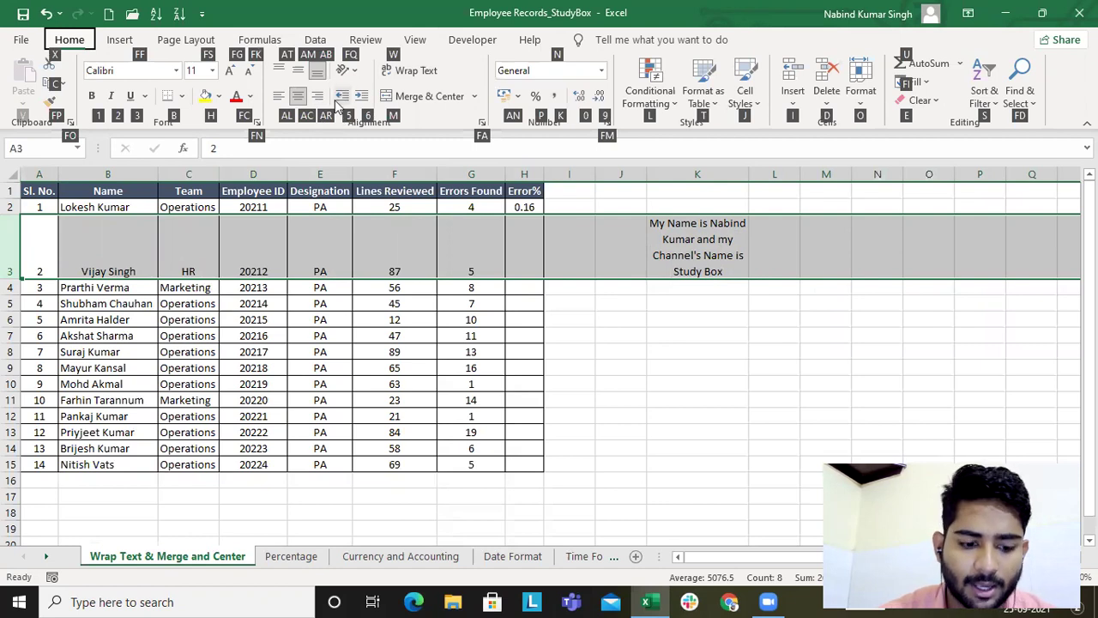
key(a)
key(r)
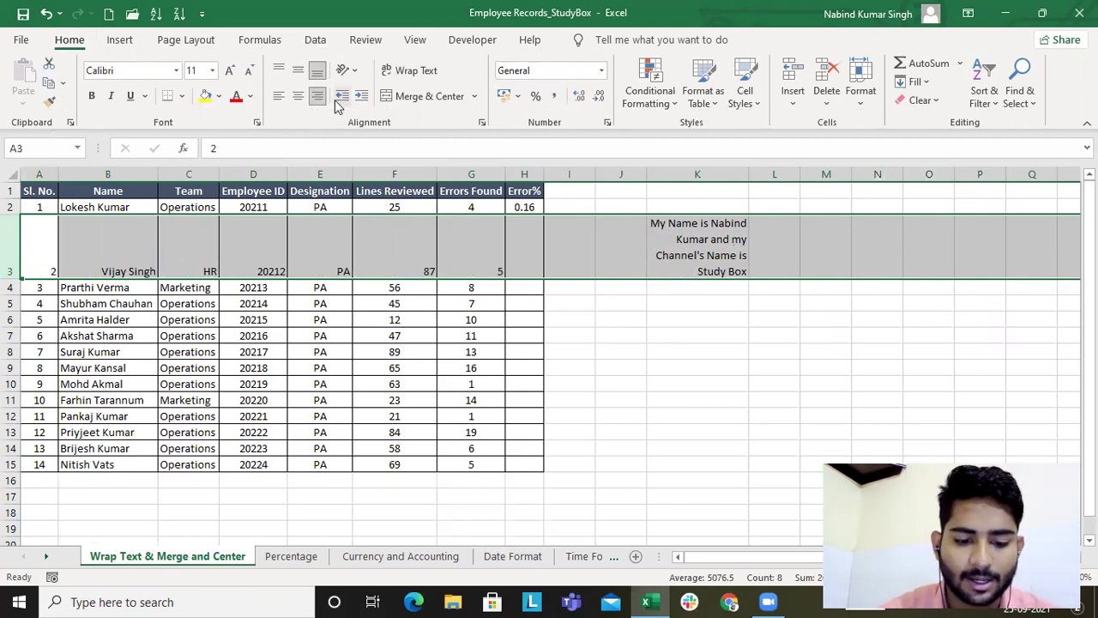
key(alt)
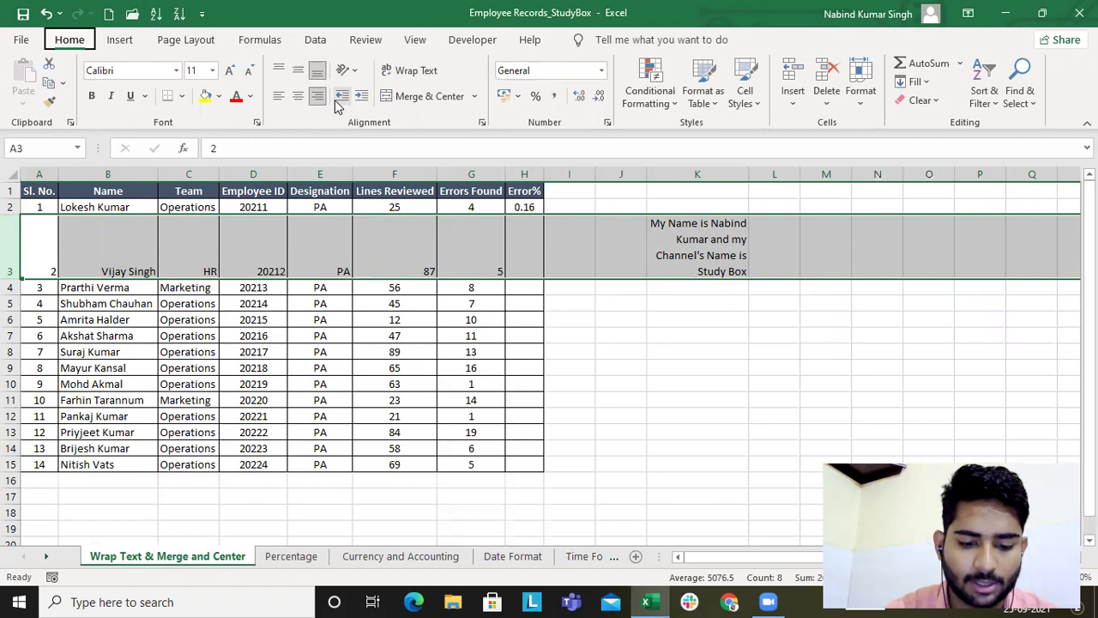
key(h)
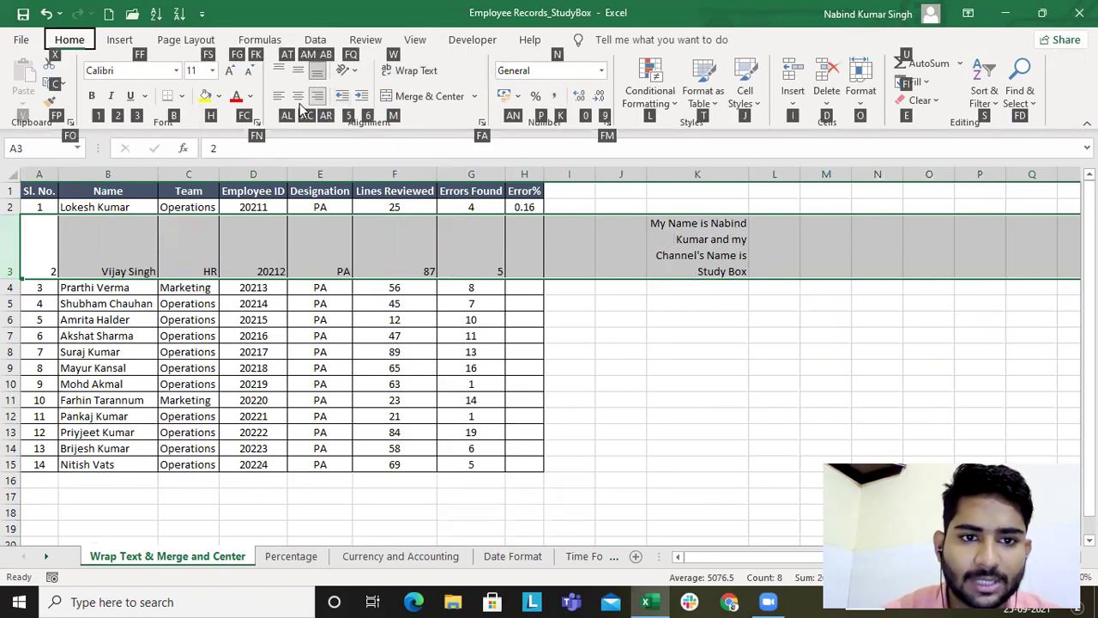
key(a)
key(l)
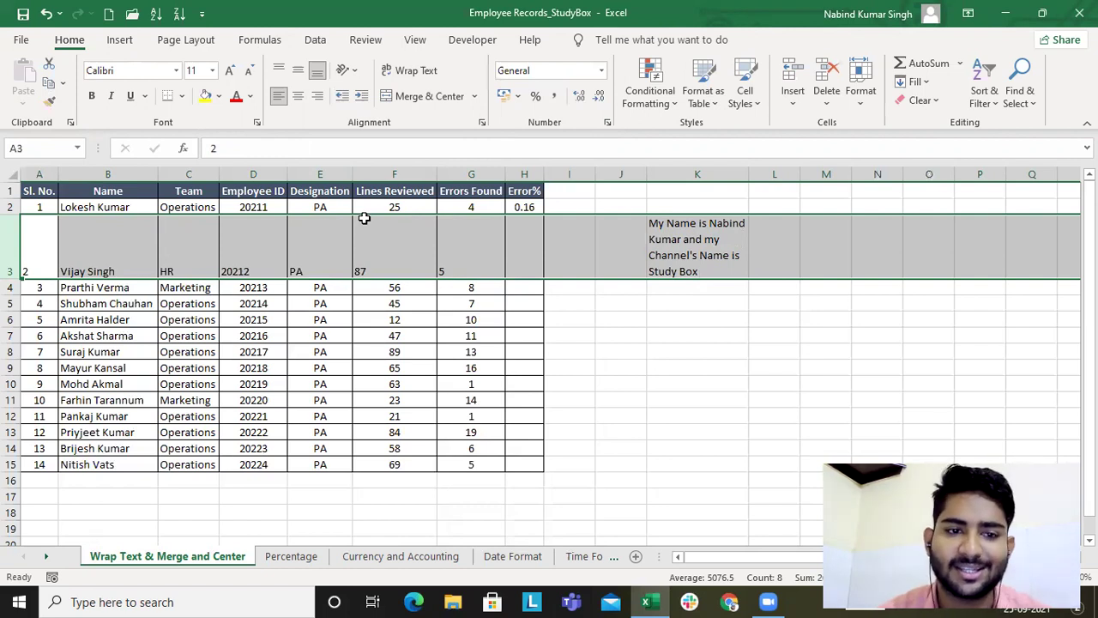
Step: Undo the sentence out of column K, then centre the values in D2:H15
click(687, 170)
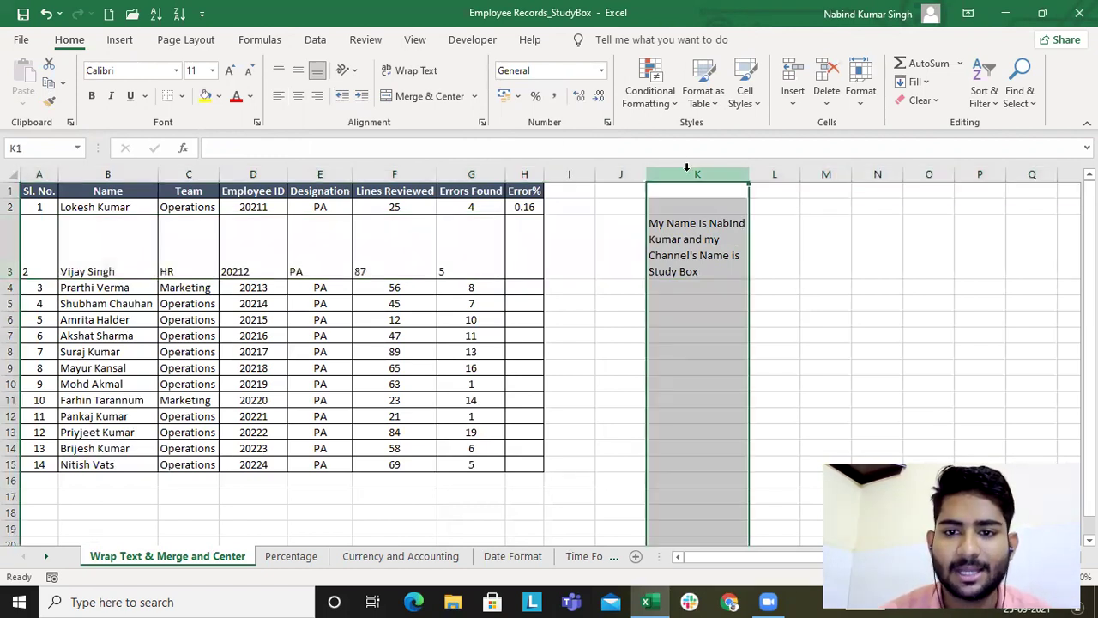
key(ctrl+z)
key(ctrl+z)
key(ctrl+z)
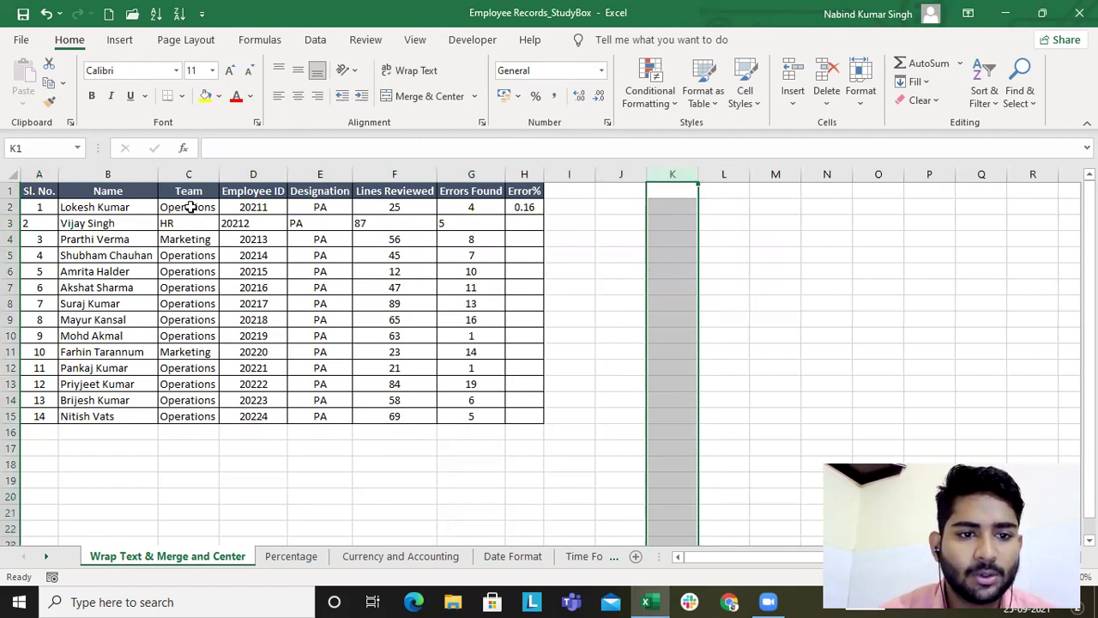
drag(190, 207, 202, 290)
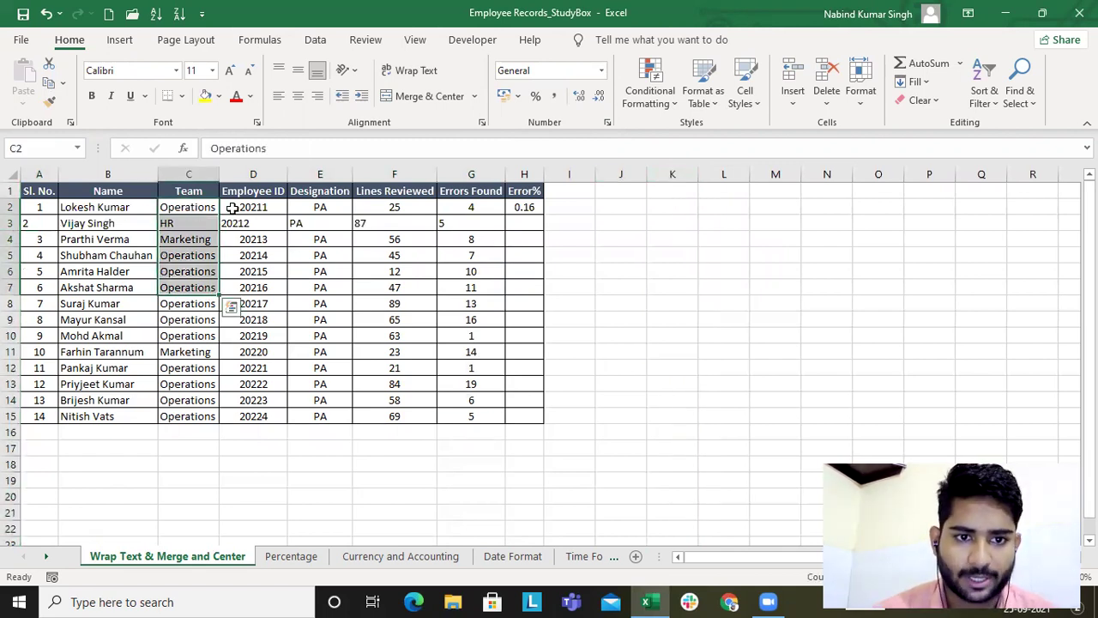
drag(232, 208, 542, 420)
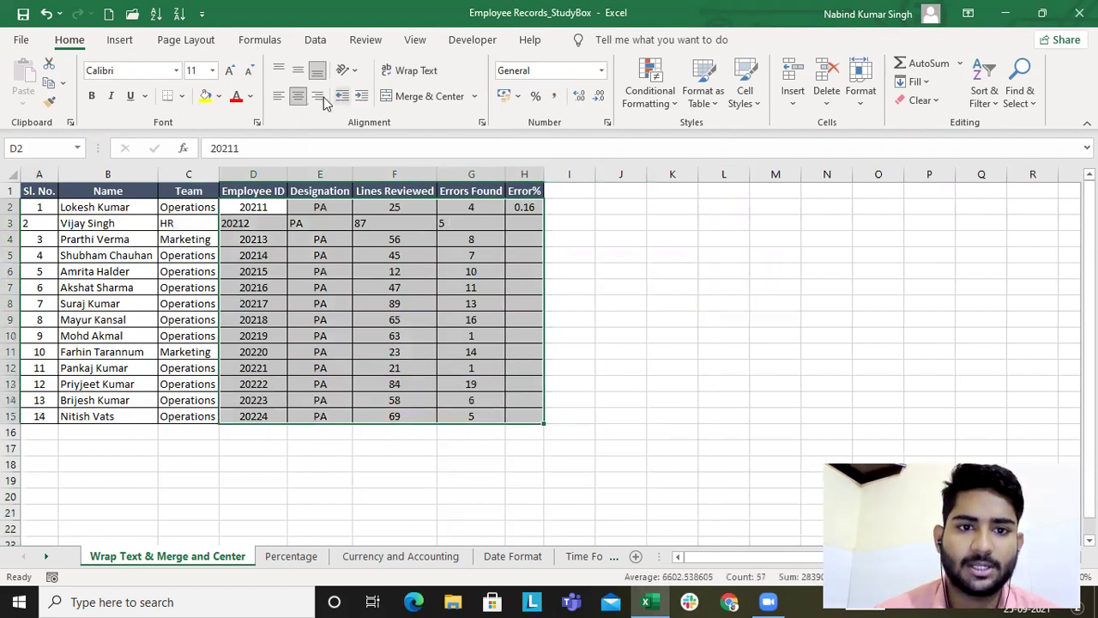
click(300, 99)
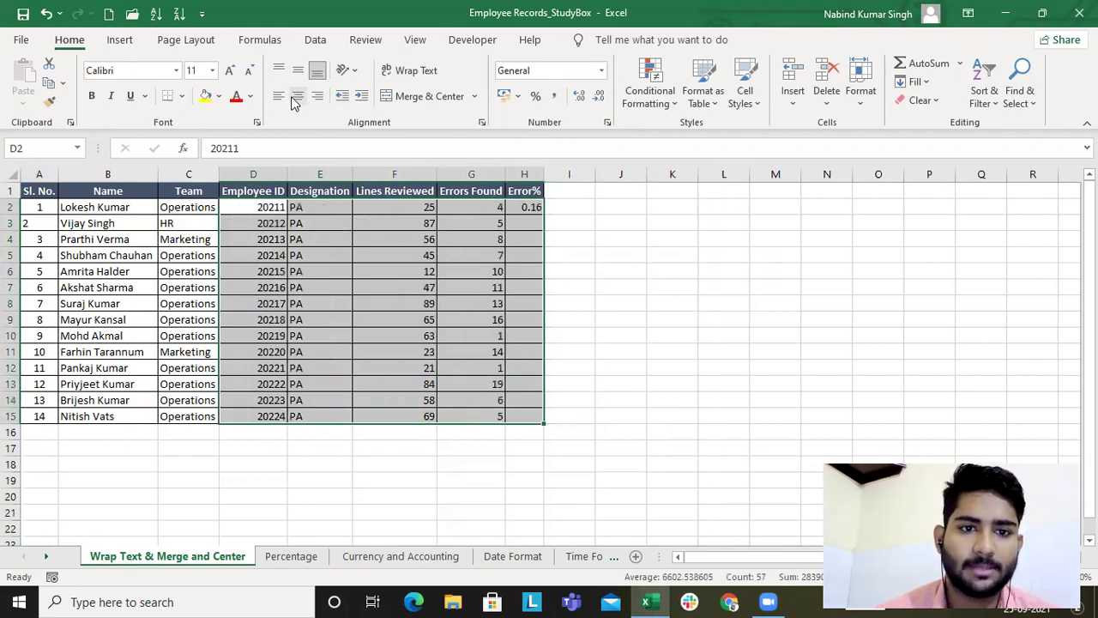
click(294, 99)
click(302, 238)
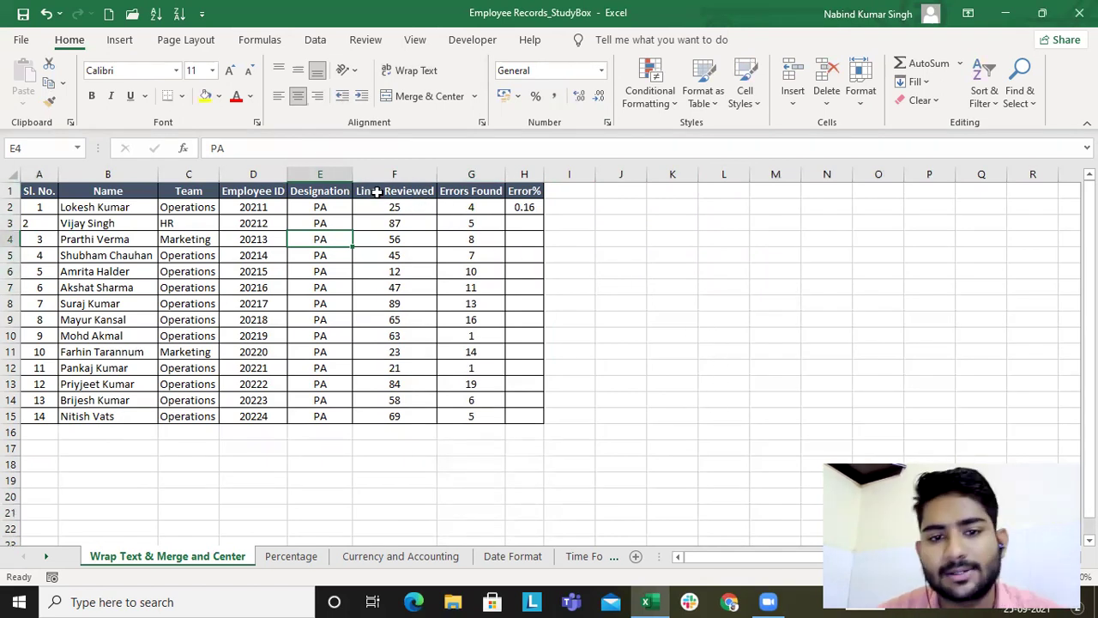
Step: Insert a blank row above the table so the headers move to row 2
drag(384, 190, 512, 200)
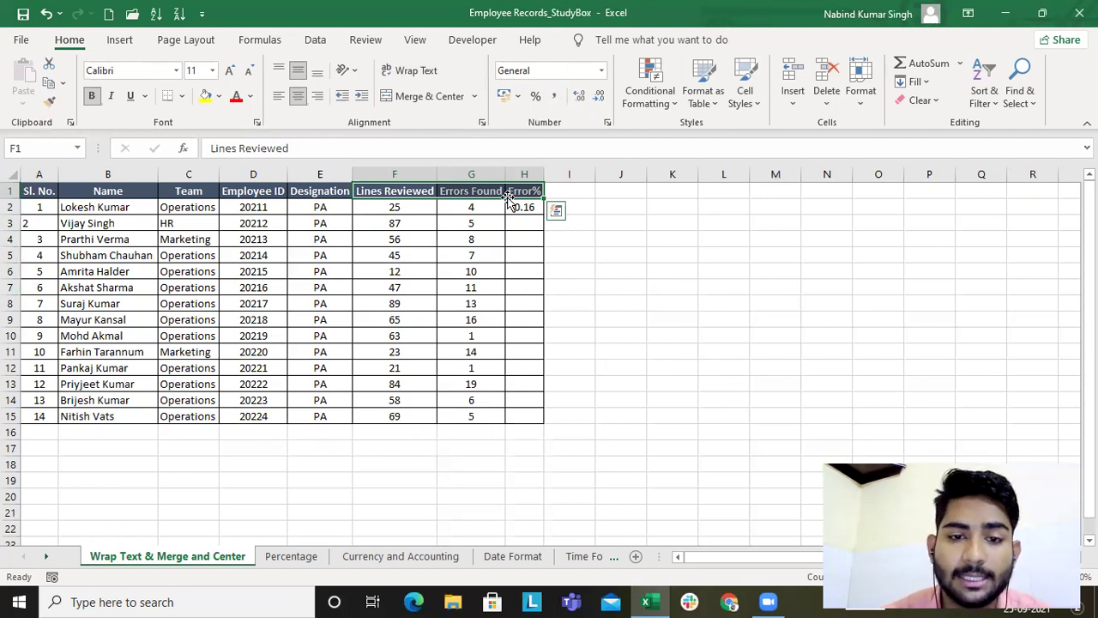
key(shift+space)
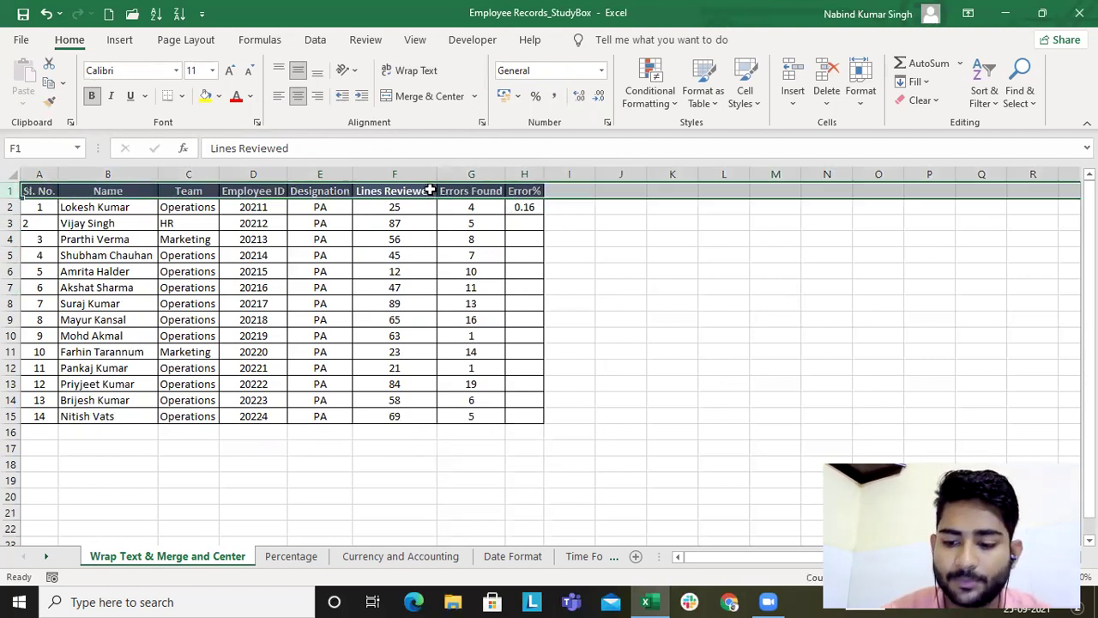
key(ctrl+shift+plus)
Step: Enter the date 14-Sep-21 in F1 and select the Lines Reviewed to Error% headers
click(424, 189)
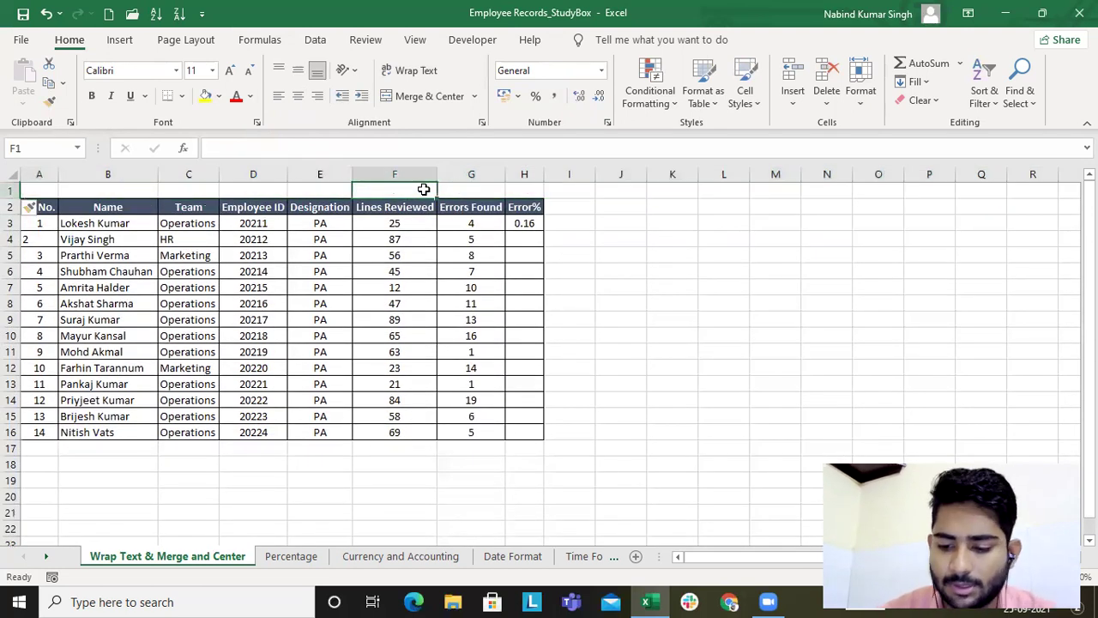
text(14-Sep-)
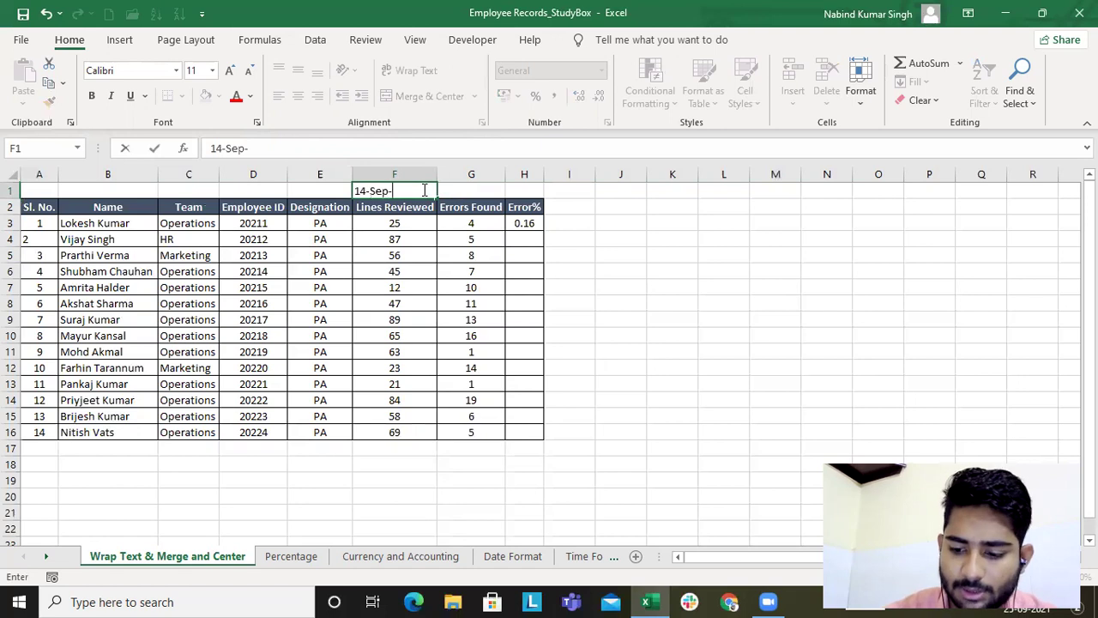
text(20)
key(BackSpace)
text(1)
key(Tab)
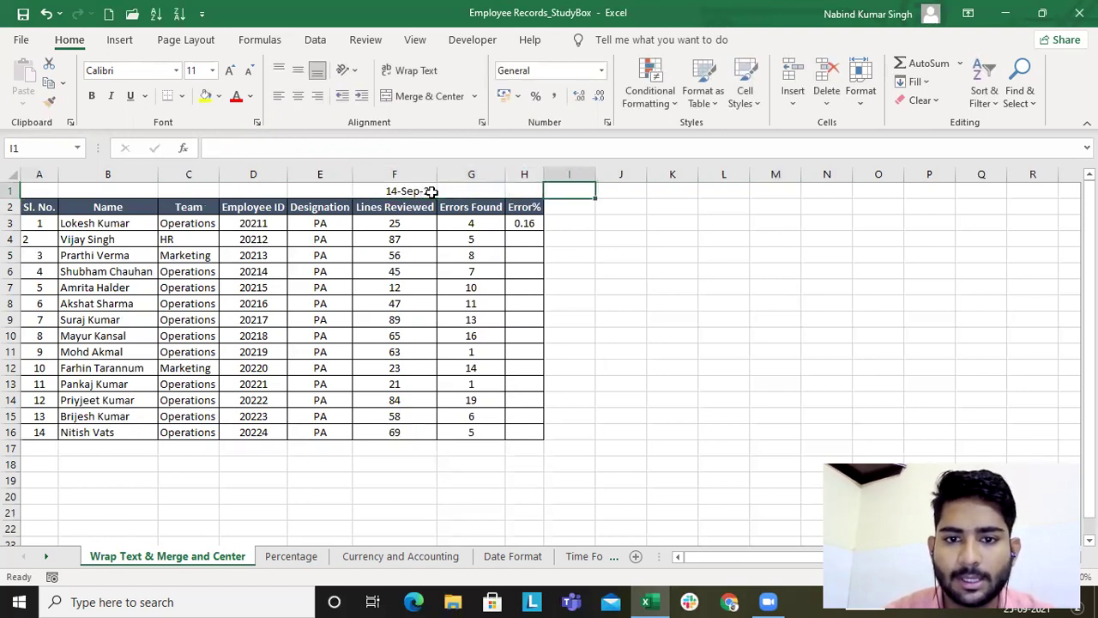
drag(415, 200, 524, 207)
Step: Copy the three review headers and paste them into I2, L2 and O2
key(ctrl+c)
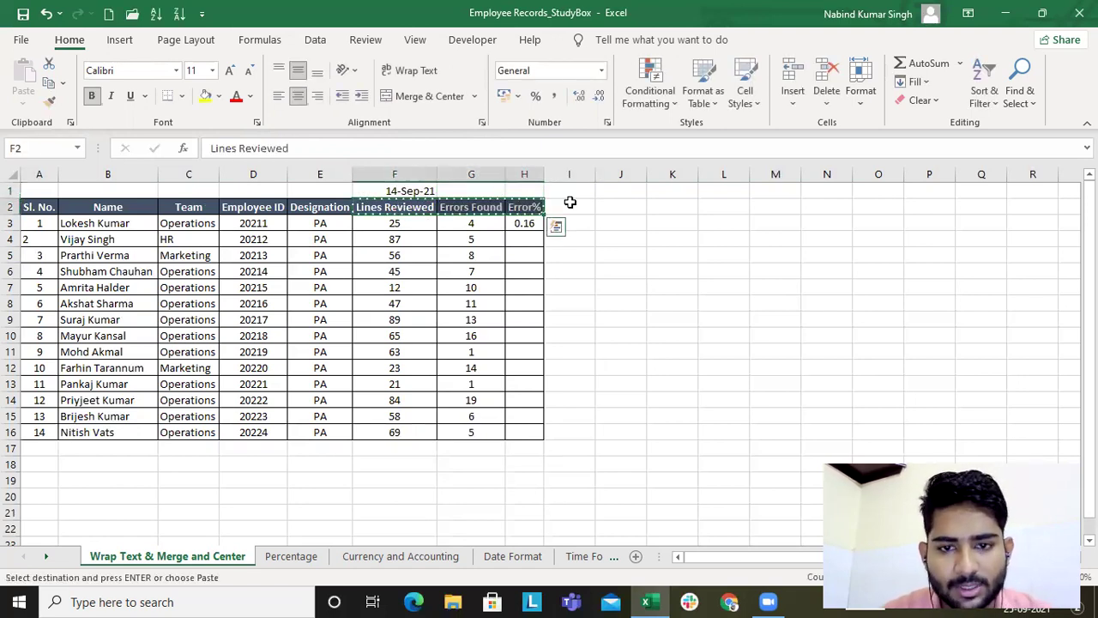
click(571, 205)
key(ctrl+v)
click(729, 210)
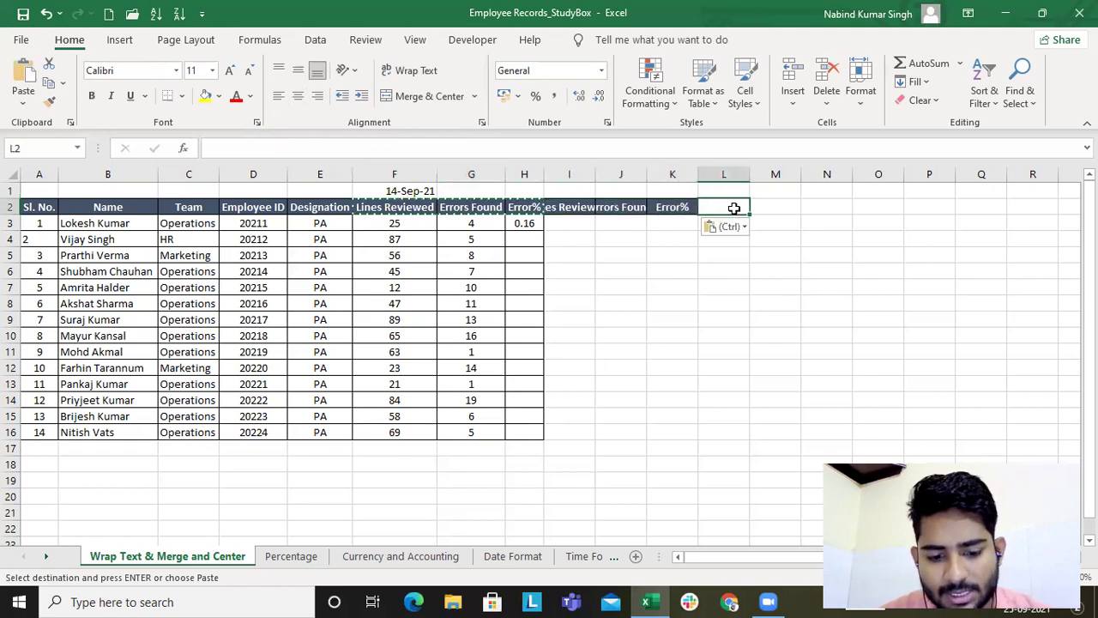
key(ctrl+v)
click(862, 208)
key(ctrl+v)
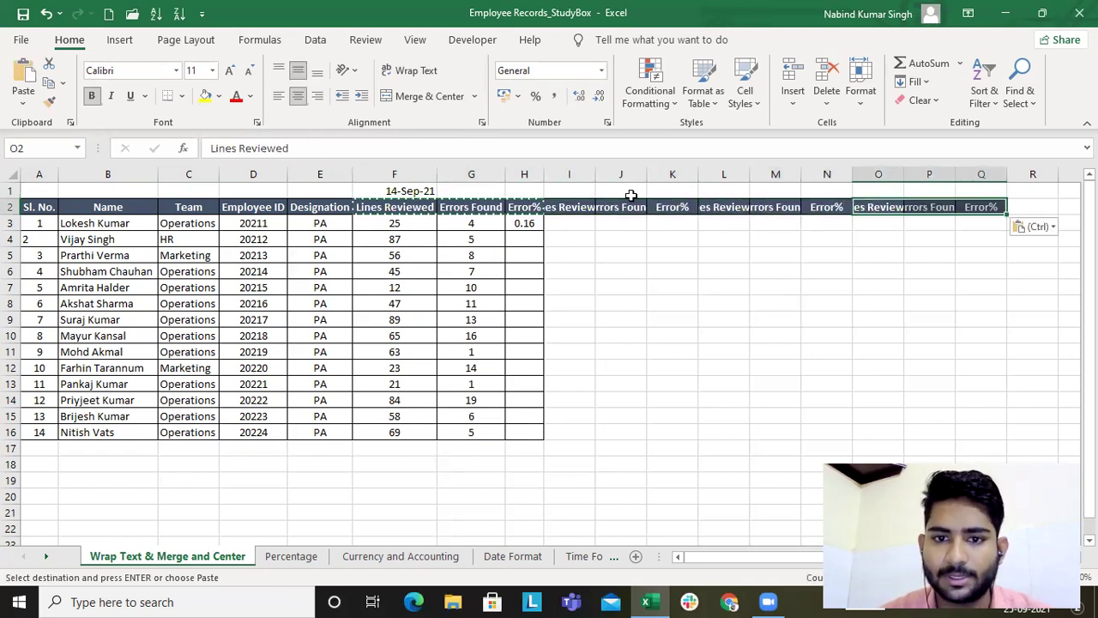
Step: Enter the dates 15-Sep-21 in I1 and 16-Sep-21 in L1
click(581, 194)
text(15)
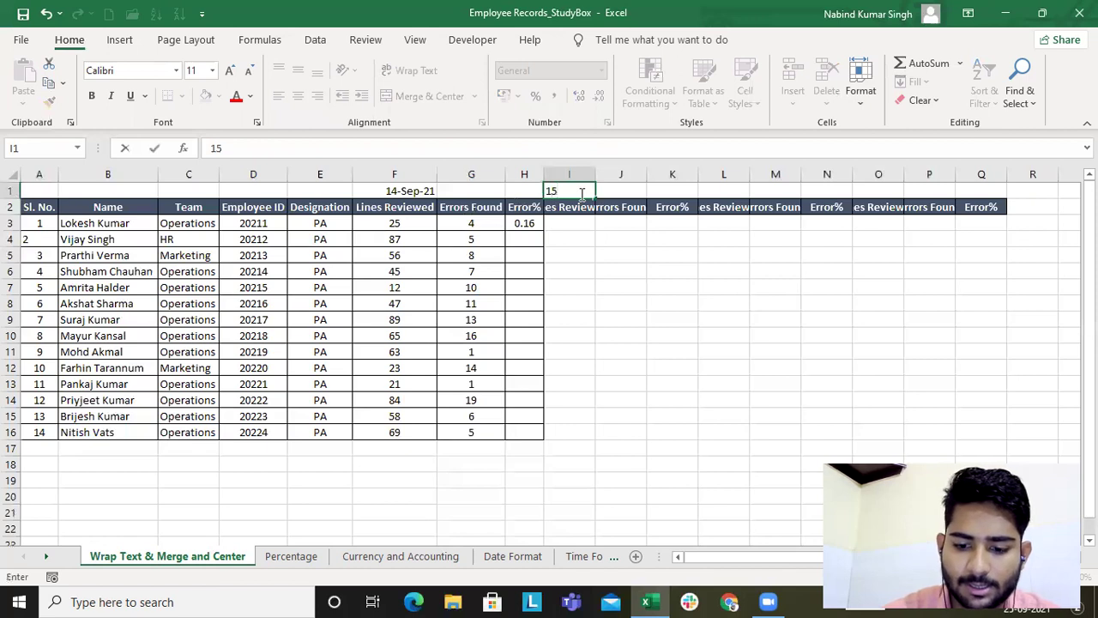
text(-Sep-2021)
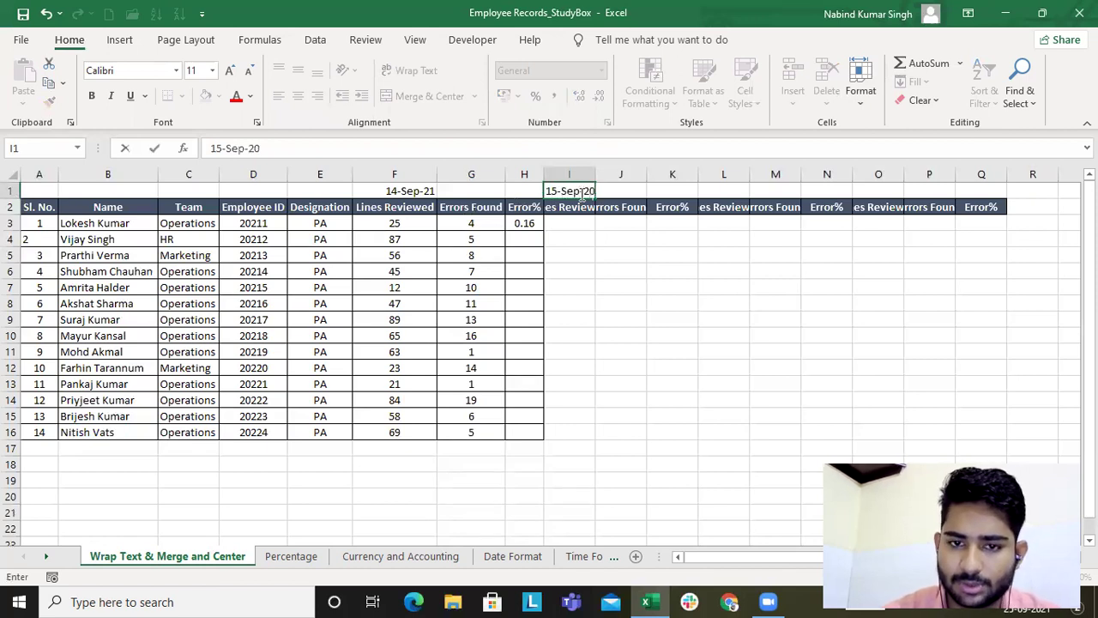
key(Tab)
key(Tab)
key(Tab)
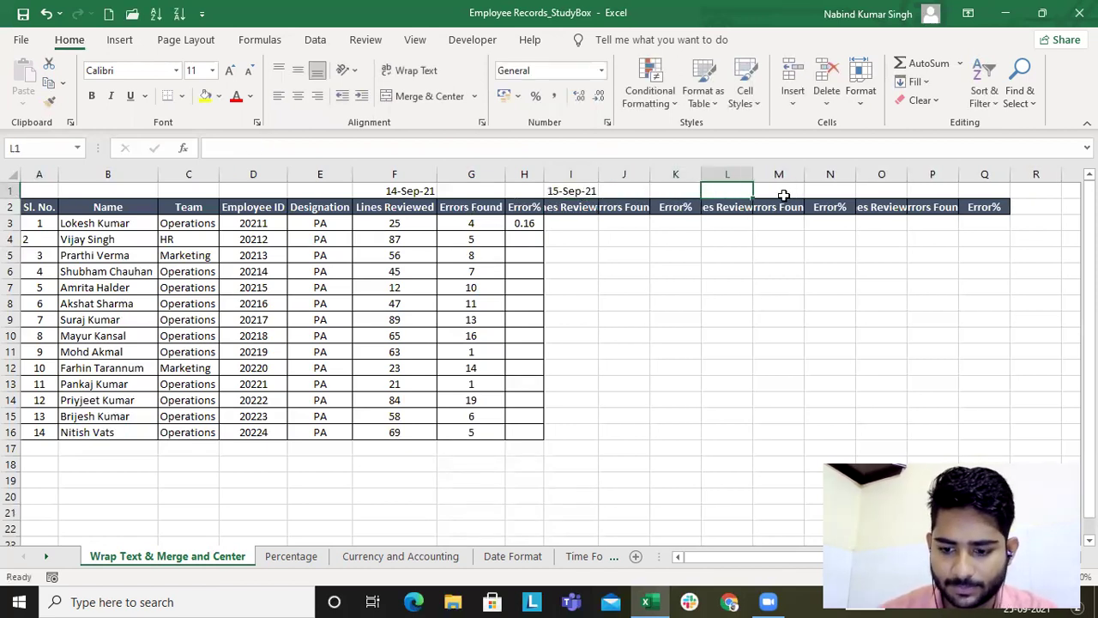
text(16-Sep)
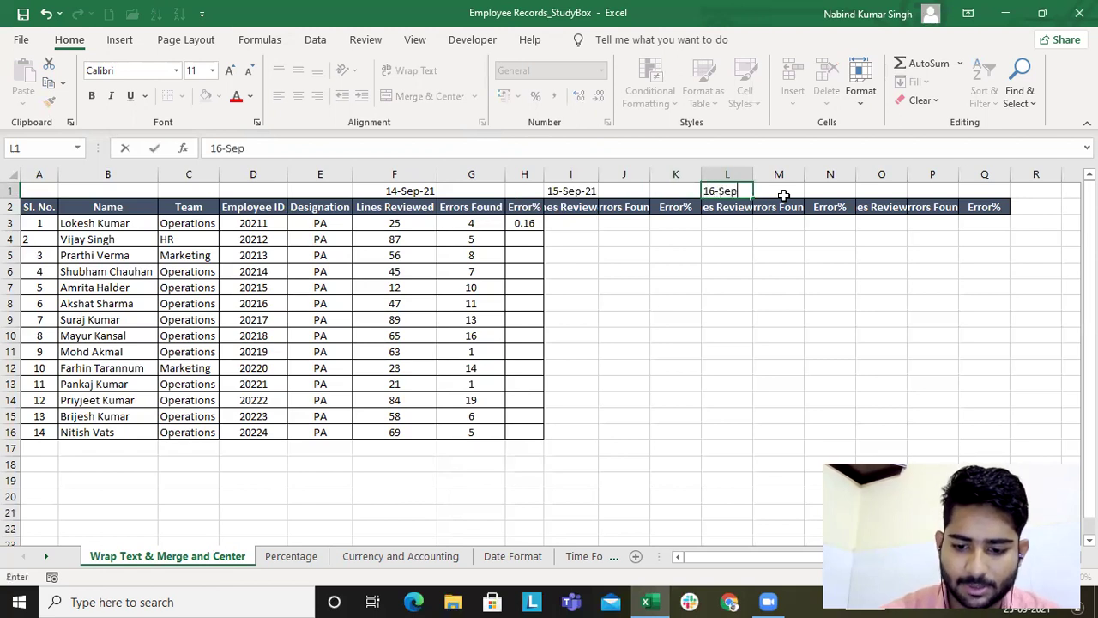
text(-2021)
key(Return)
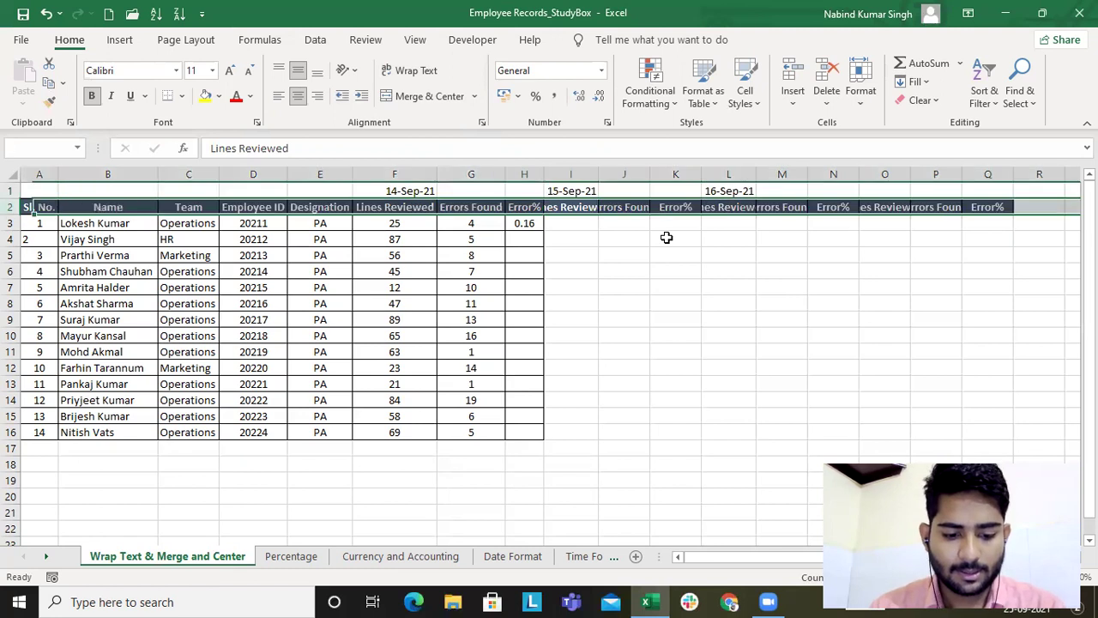
Step: AutoFit the column widths across the whole worksheet so all contents show fully
key(shift+space)
key(alt+h)
key(o)
key(i)
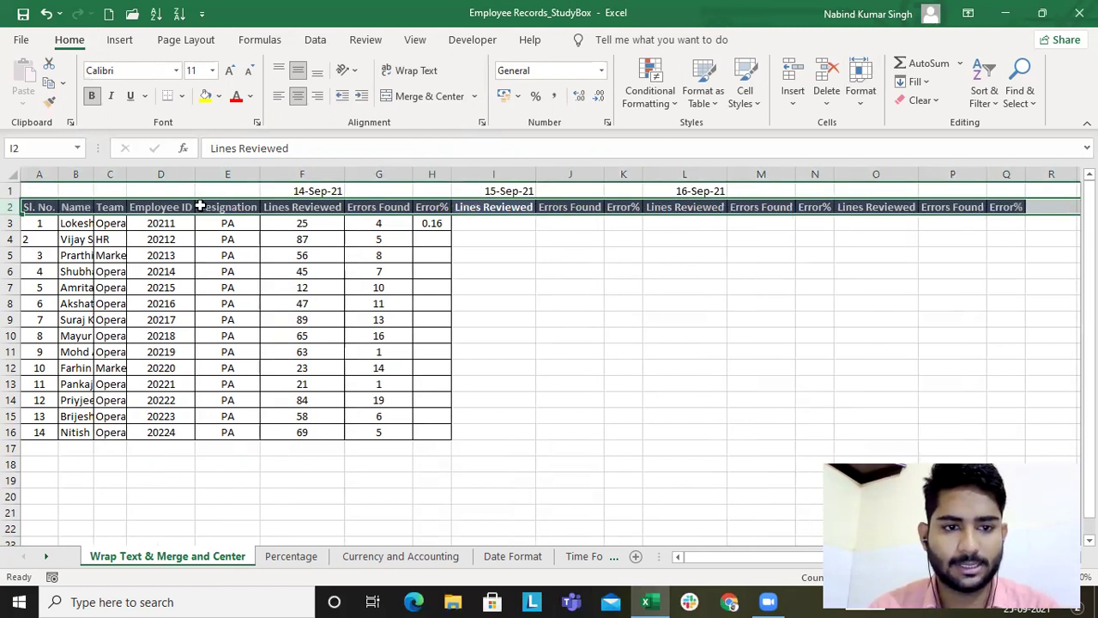
key(ctrl+a)
key(alt+h)
key(o)
key(i)
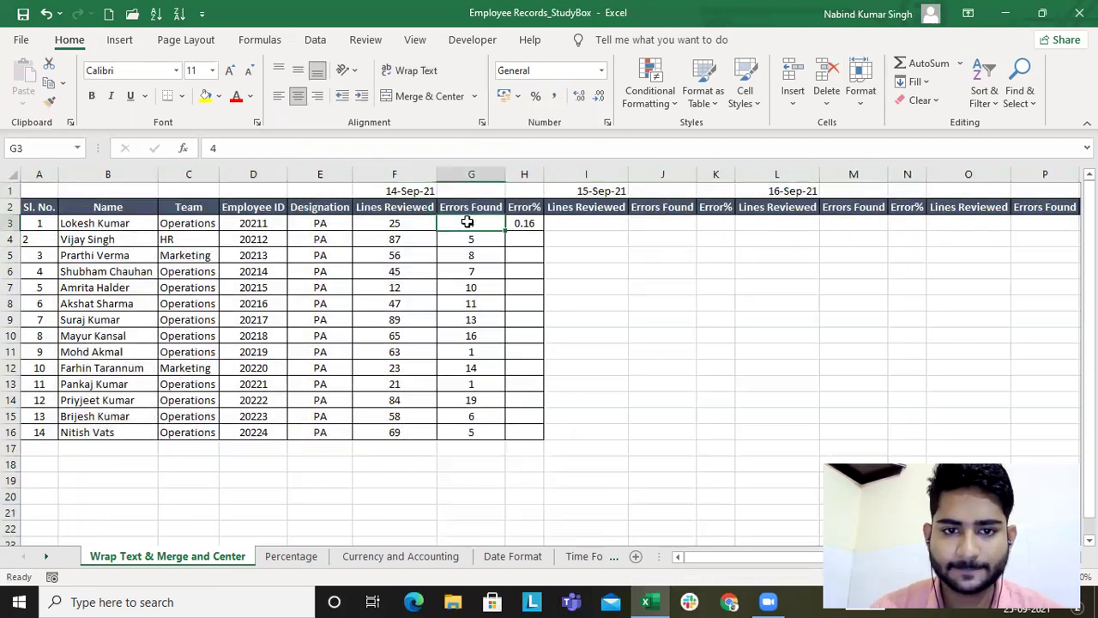
click(466, 221)
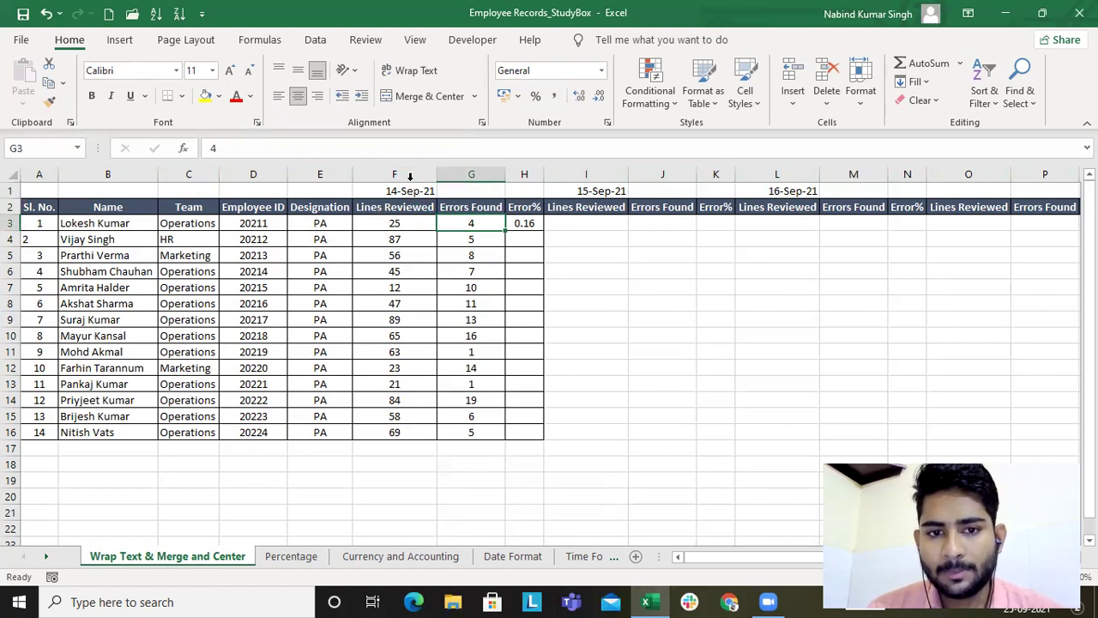
Step: Merge and centre F1:H1 so 14-Sep-21 sits above its three headers
drag(410, 176, 475, 184)
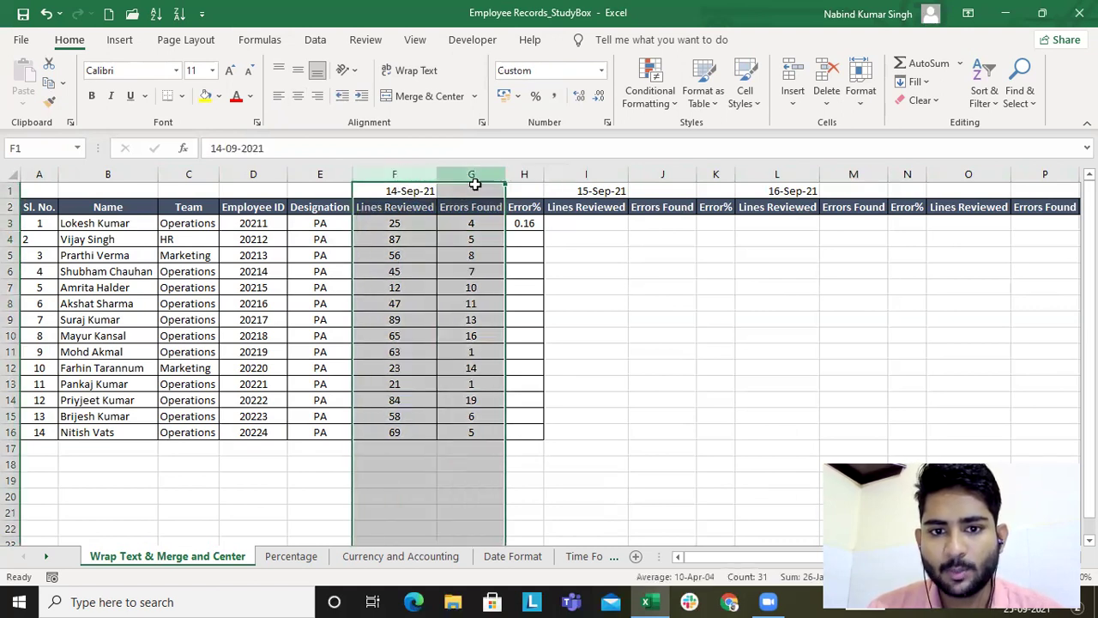
click(470, 172)
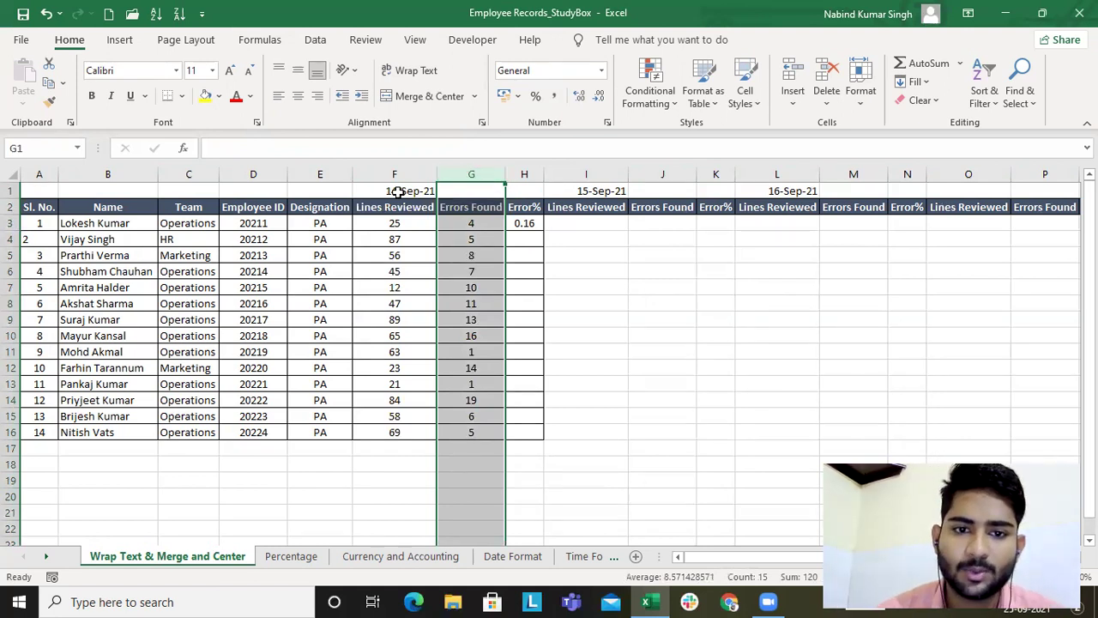
drag(397, 191, 508, 192)
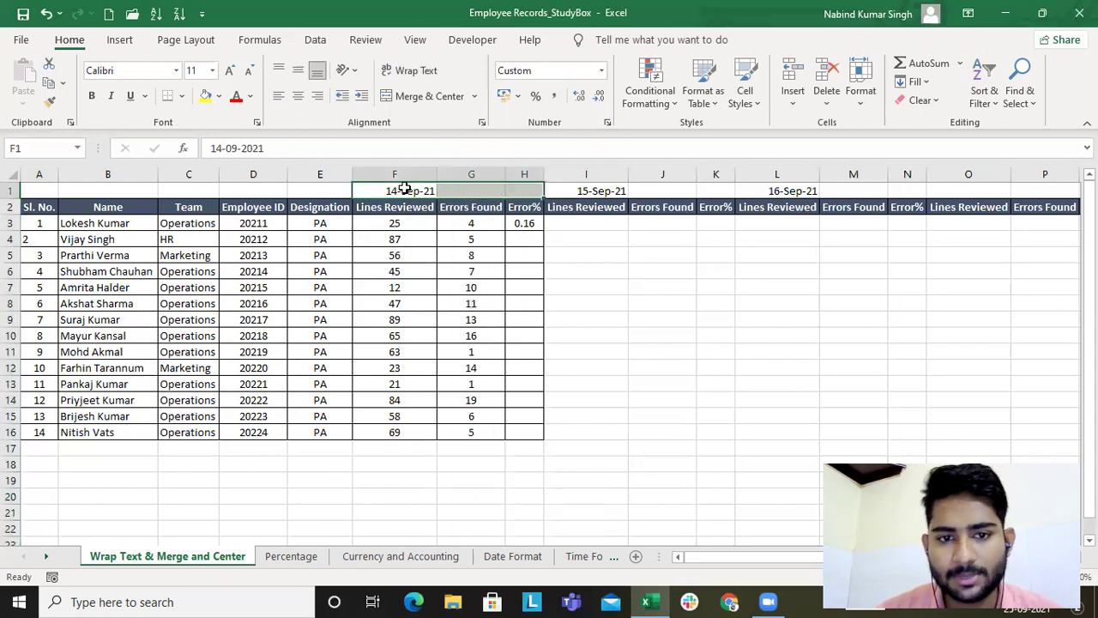
drag(400, 189, 515, 191)
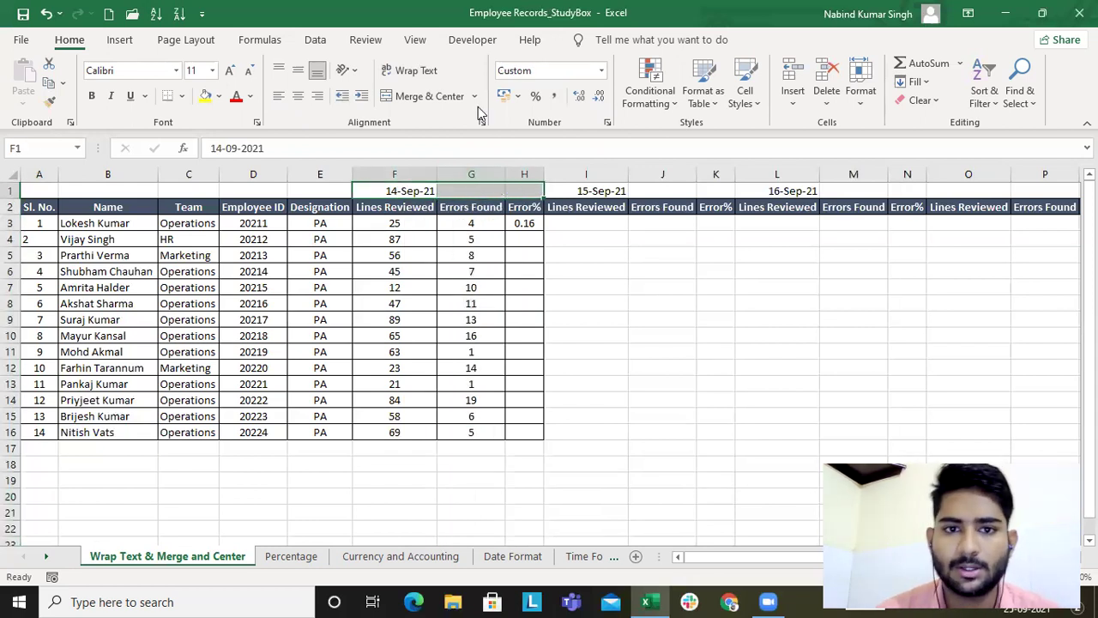
click(421, 97)
Step: Merge and centre I1:K1 for 15-Sep-21 and L1:N1 for 16-Sep-21
click(604, 193)
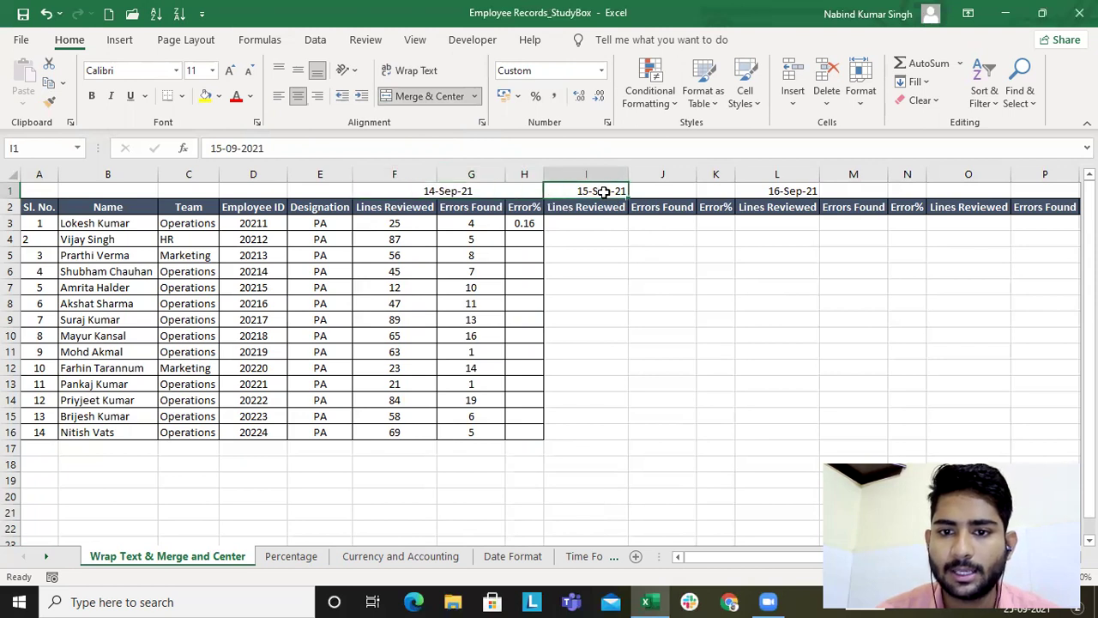
click(468, 190)
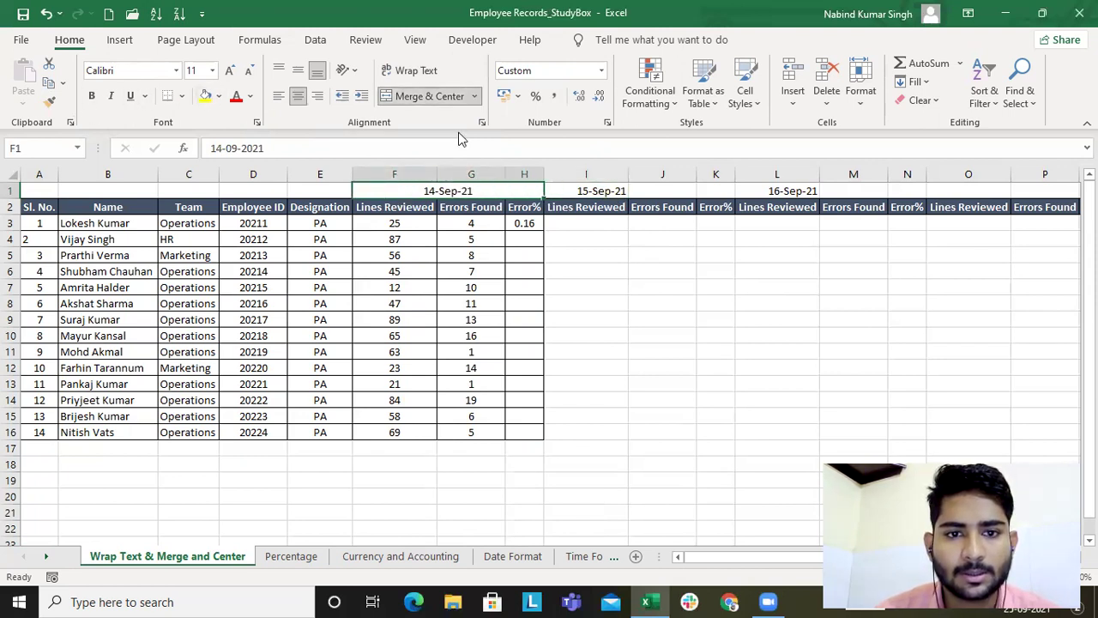
drag(577, 189, 902, 190)
click(429, 96)
click(432, 97)
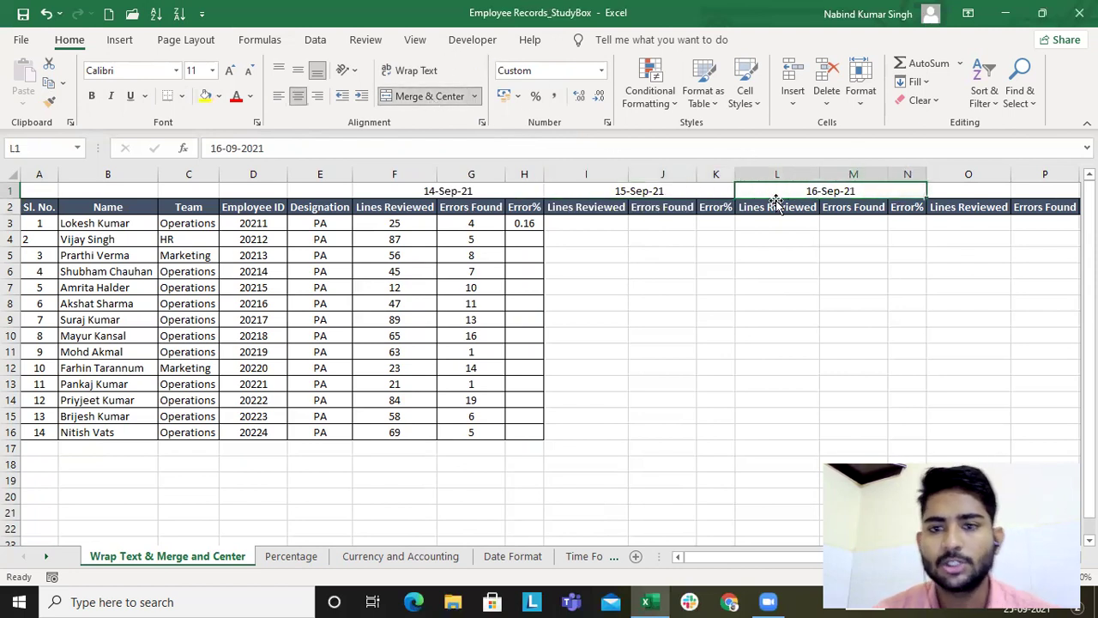
click(449, 192)
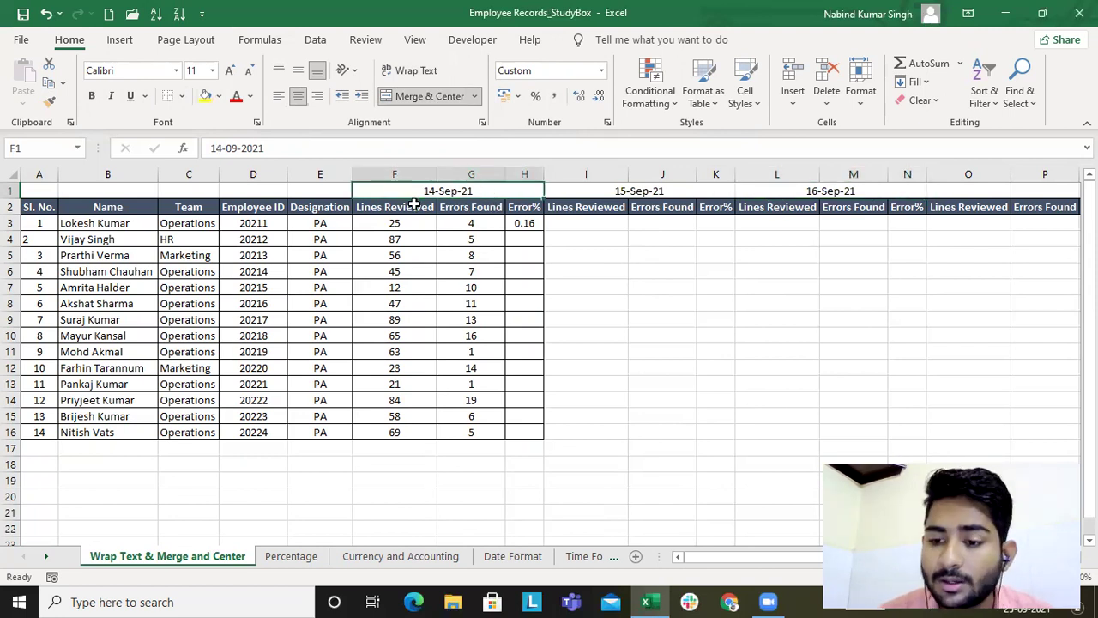
drag(397, 174, 894, 177)
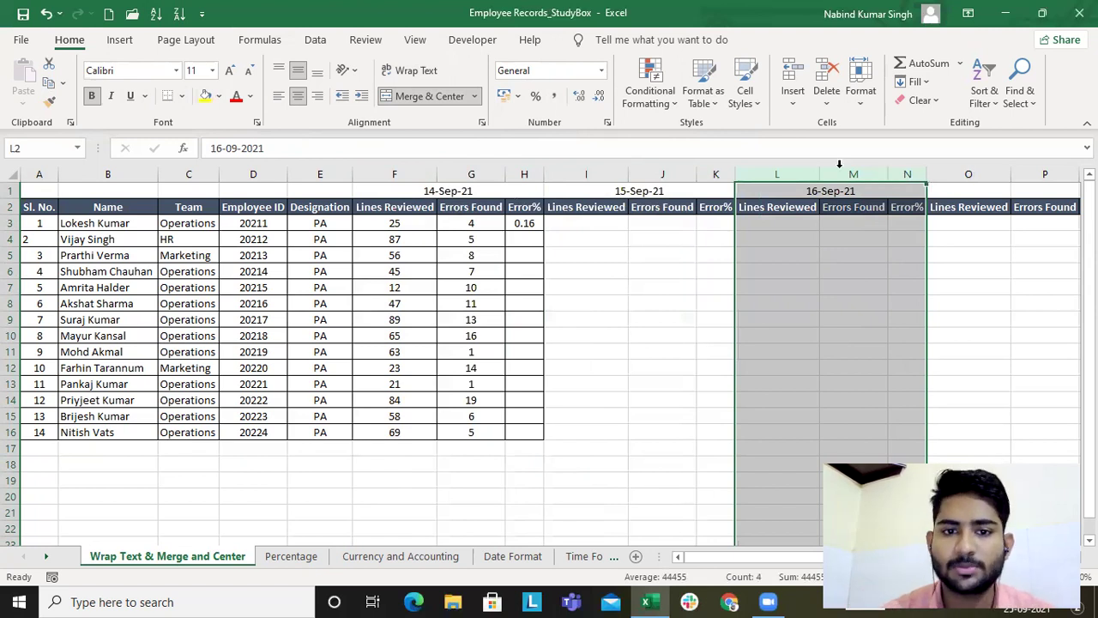
Step: Give the 14-Sep-21 header a dark slate fill with white bold text
click(479, 190)
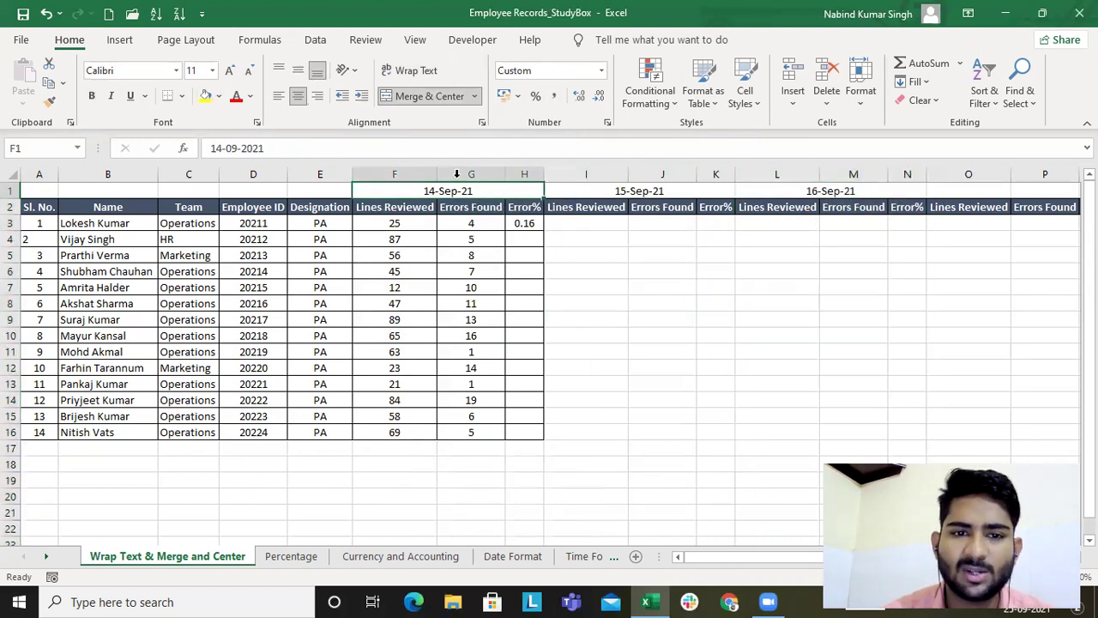
click(220, 97)
click(253, 142)
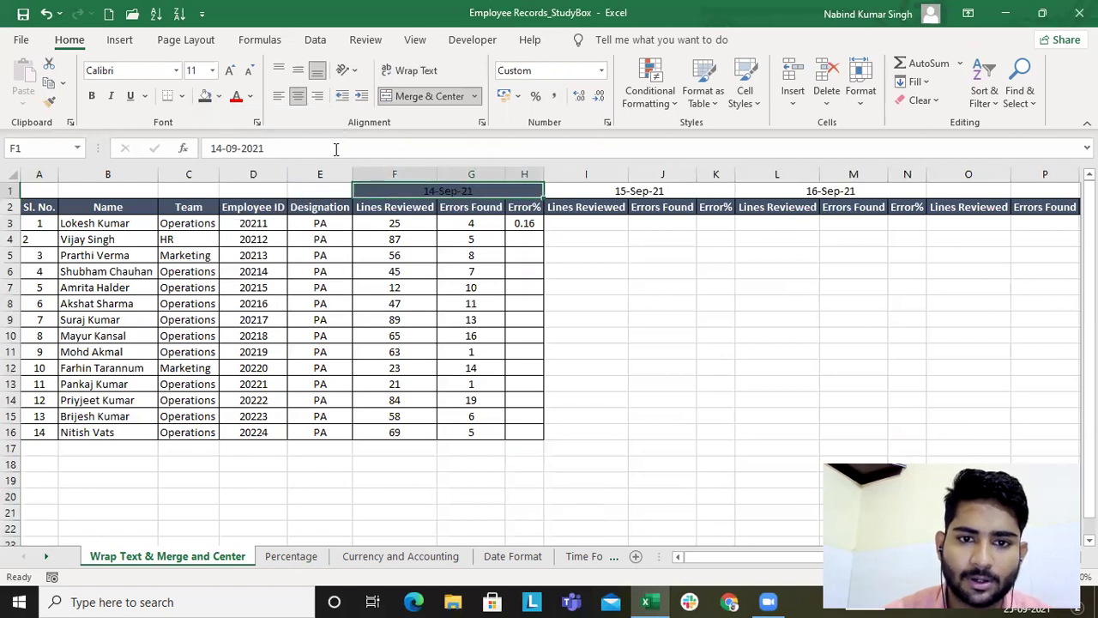
click(249, 96)
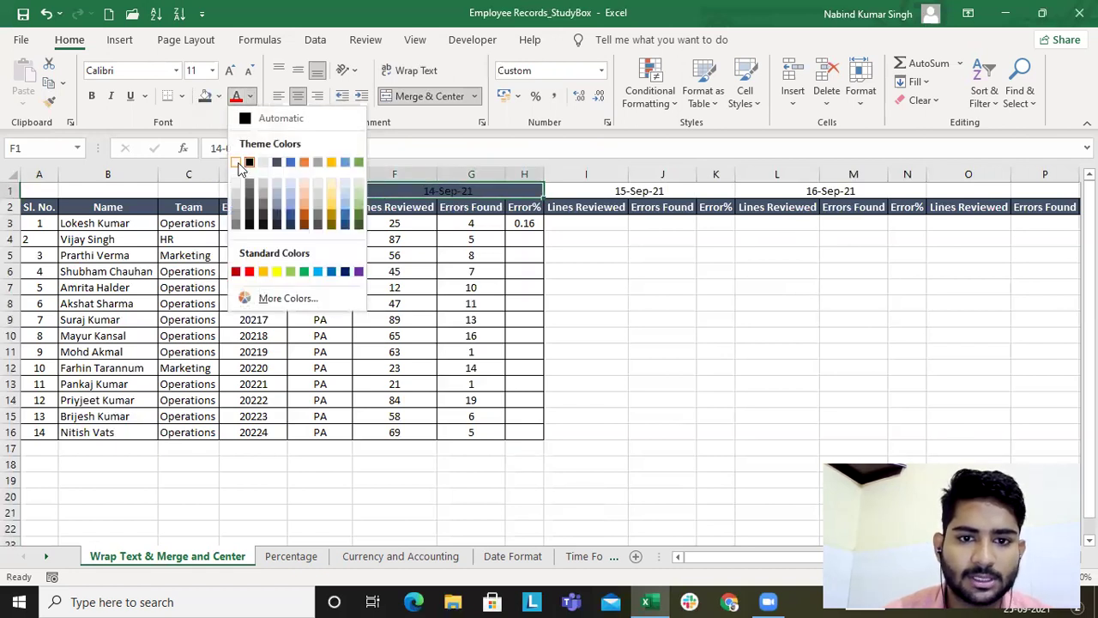
click(236, 164)
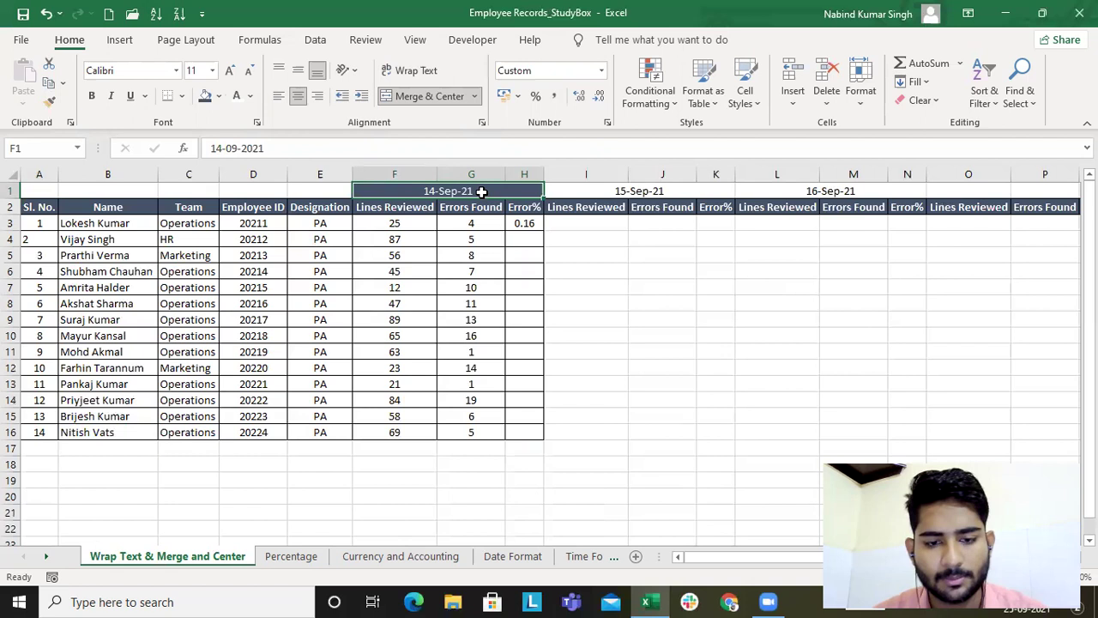
key(ctrl+b)
Step: Format Painter the 14-Sep-21 header style onto the 15-Sep-21 and 16-Sep-21 blocks, then select columns O–Q
drag(486, 189, 477, 206)
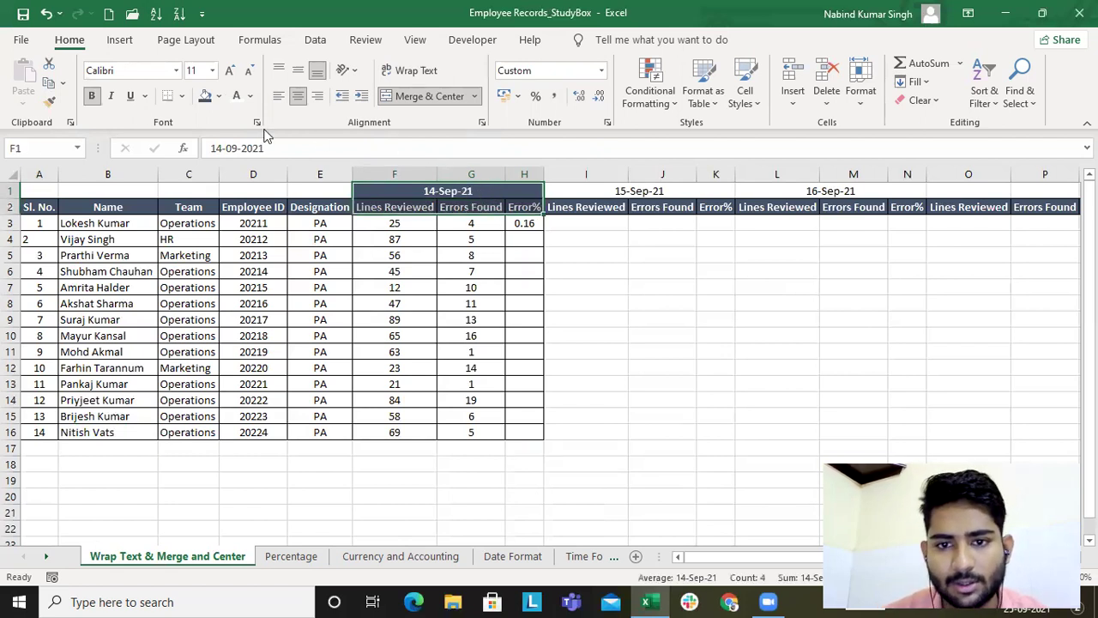
click(50, 101)
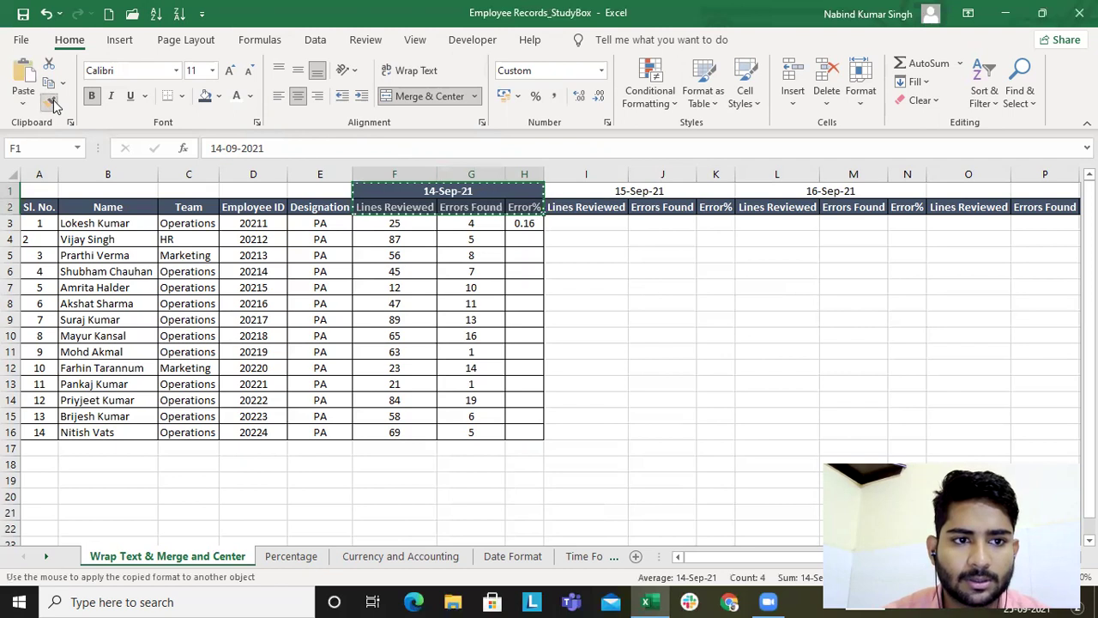
click(636, 190)
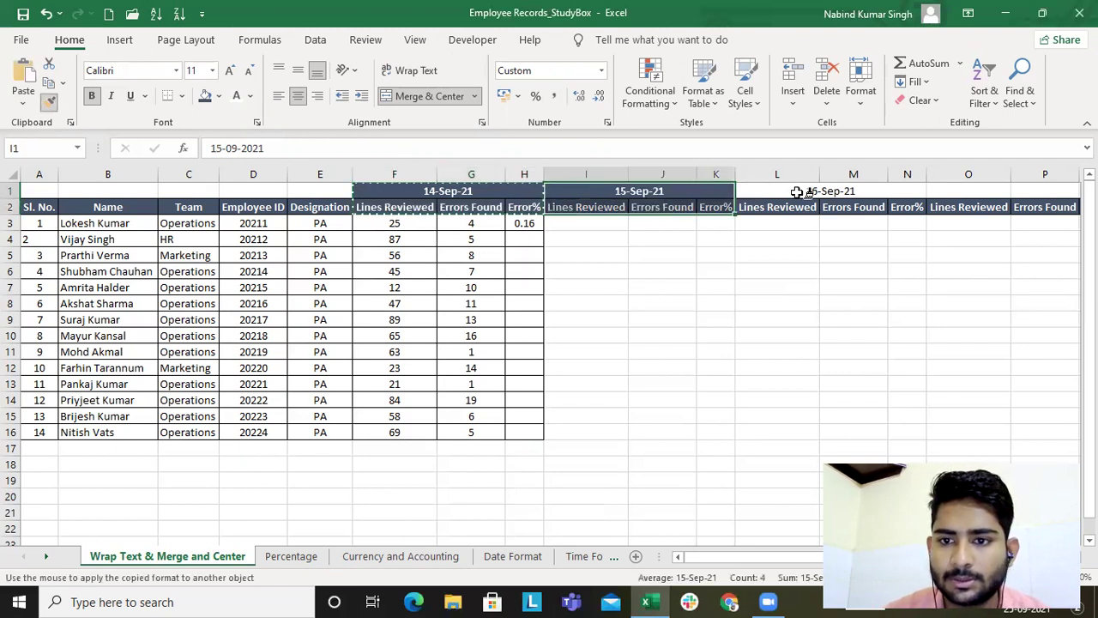
drag(804, 190, 824, 211)
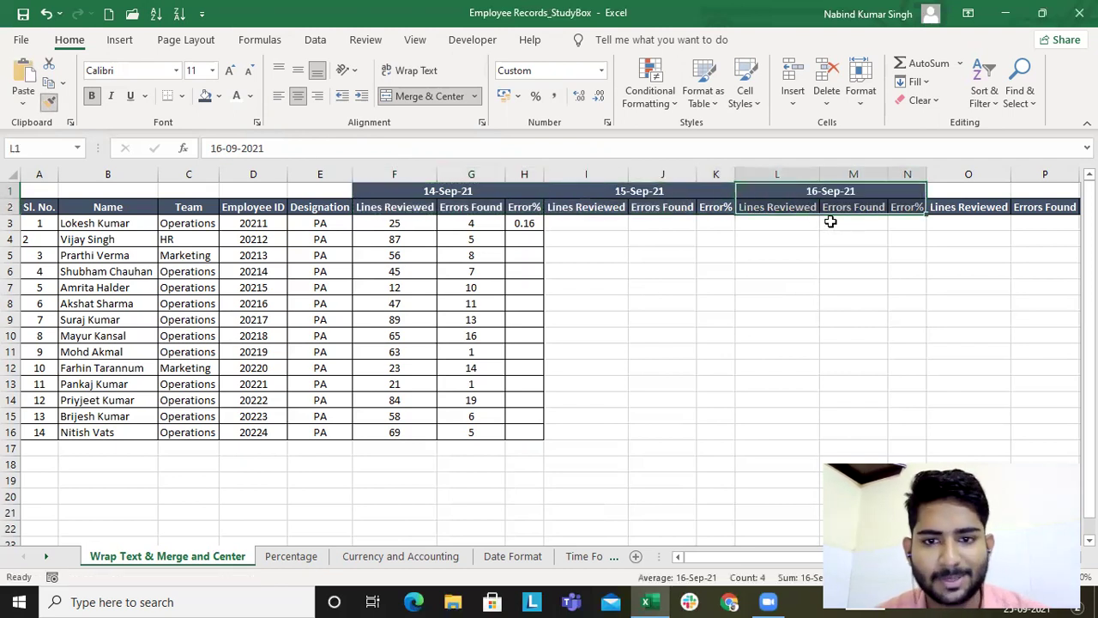
mouse_move(968, 174)
mouse_down()
mouse_move(1045, 174)
mouse_move(961, 174)
mouse_up()
Step: Delete the leftover columns O through Q and return to cell A1
key(ctrl+minus)
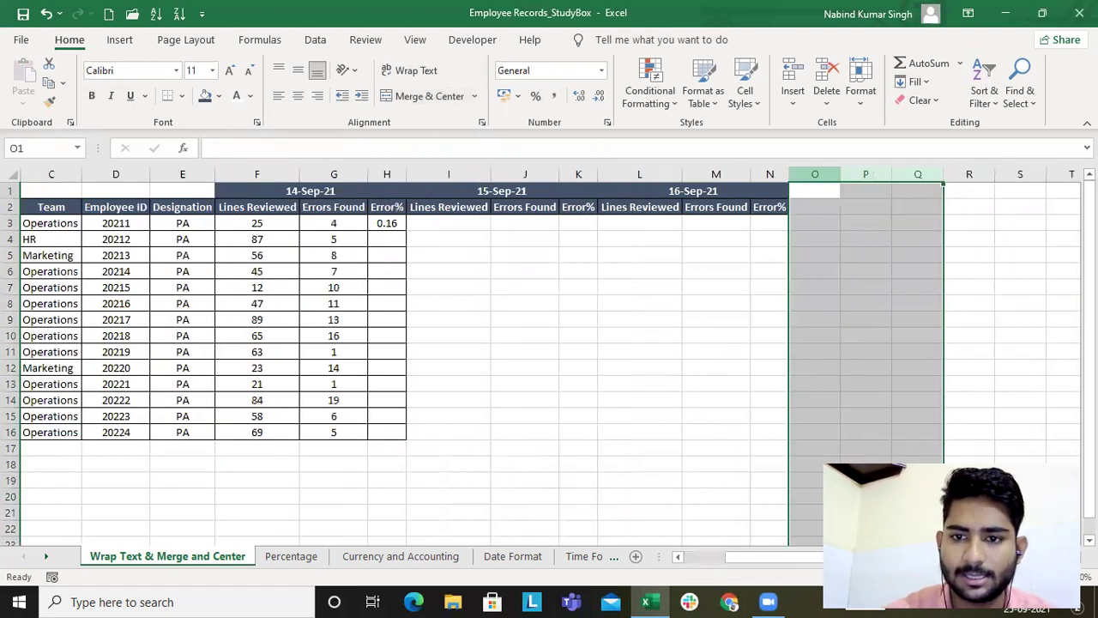
key(Left)
key(ctrl+Home)
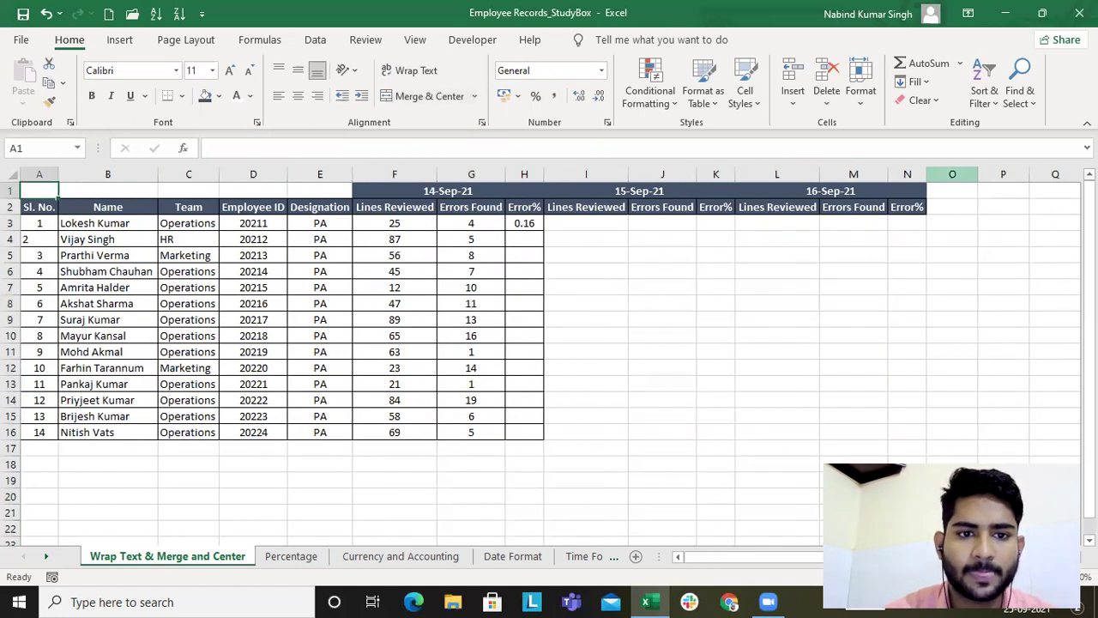
key(Right)
key(Right)
key(Right)
key(Right)
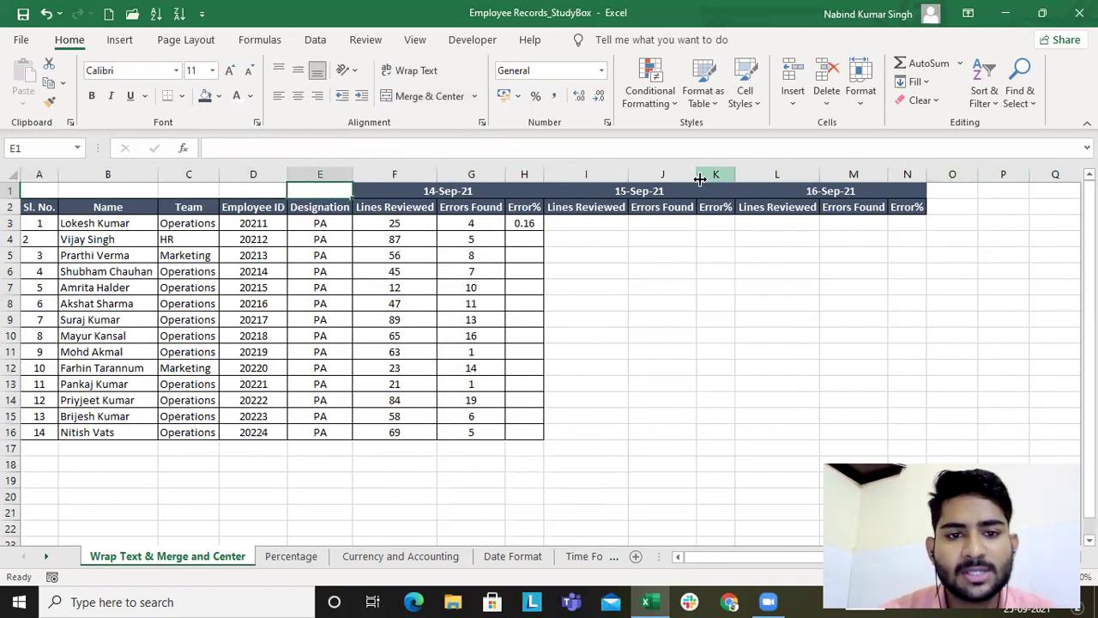
Step: Merge and centre Designation, Employee ID, Team, Name and Sl. No. each across rows 1–2
drag(49, 190, 307, 193)
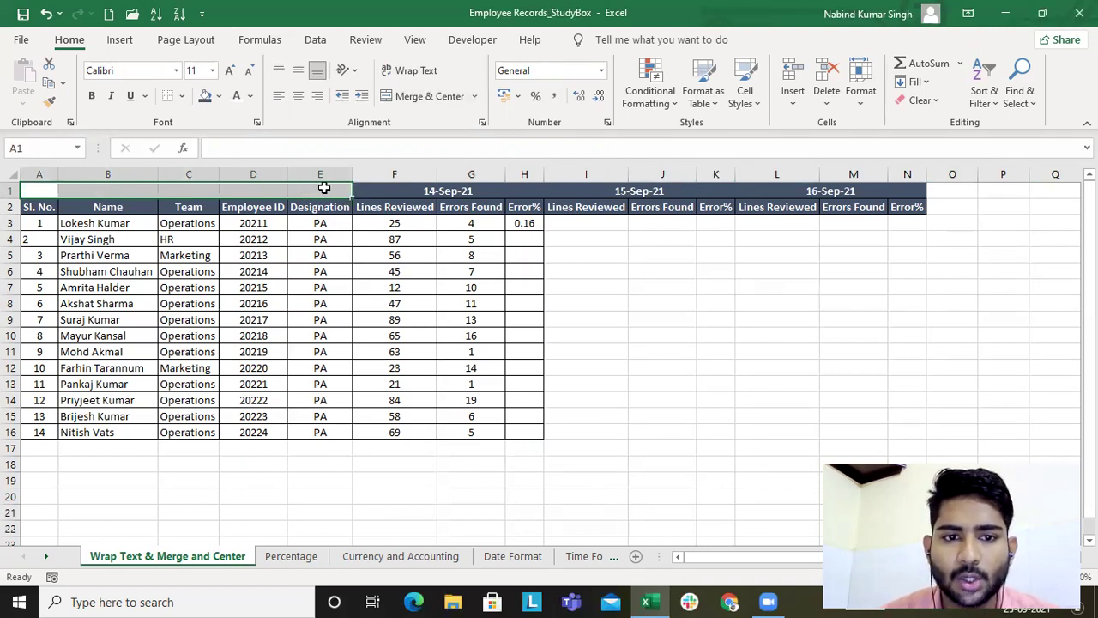
drag(324, 188, 190, 205)
click(420, 96)
click(412, 97)
click(420, 97)
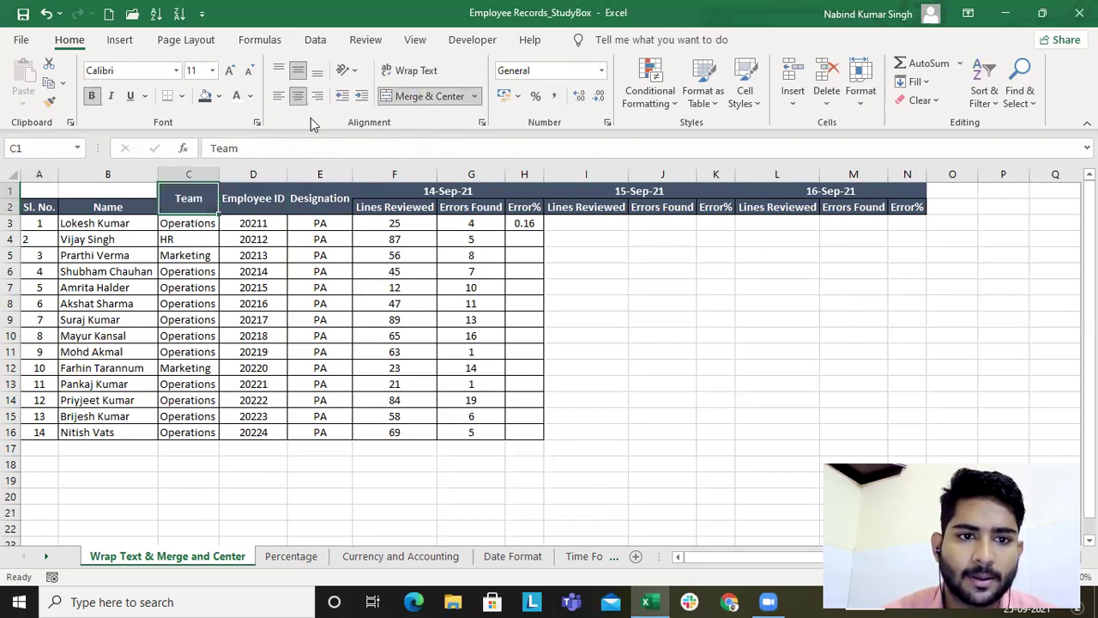
drag(111, 191, 127, 205)
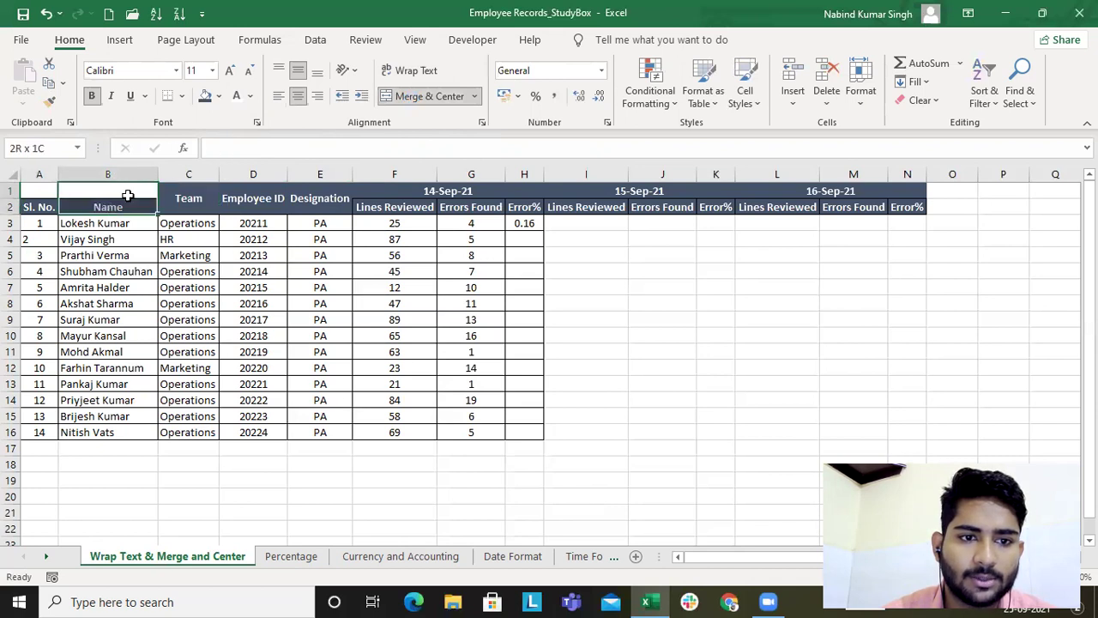
click(412, 99)
drag(39, 189, 44, 206)
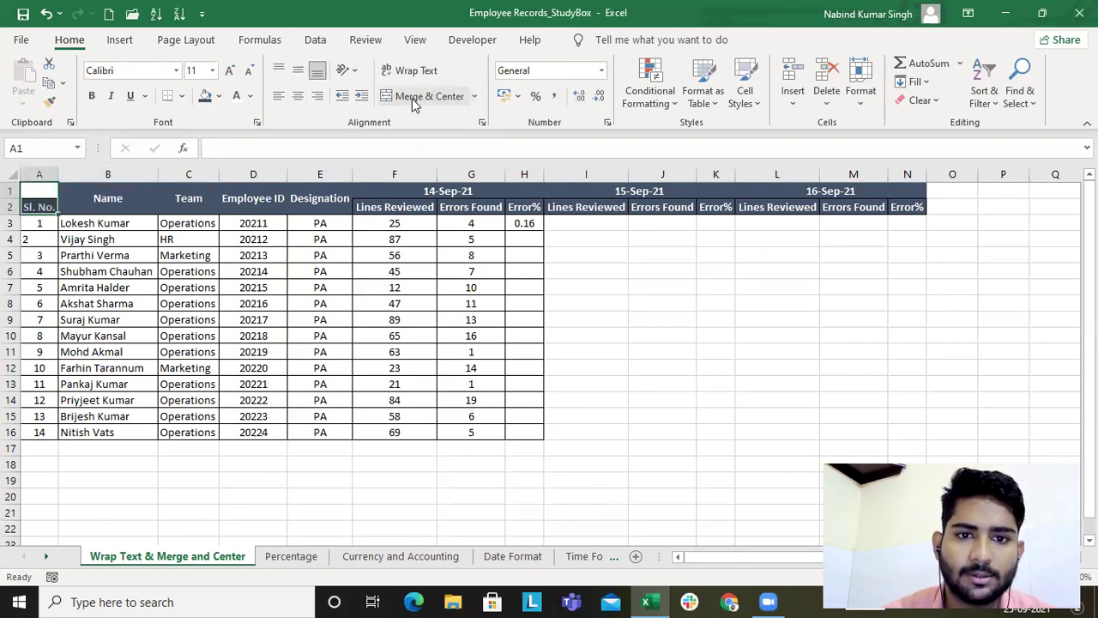
click(415, 99)
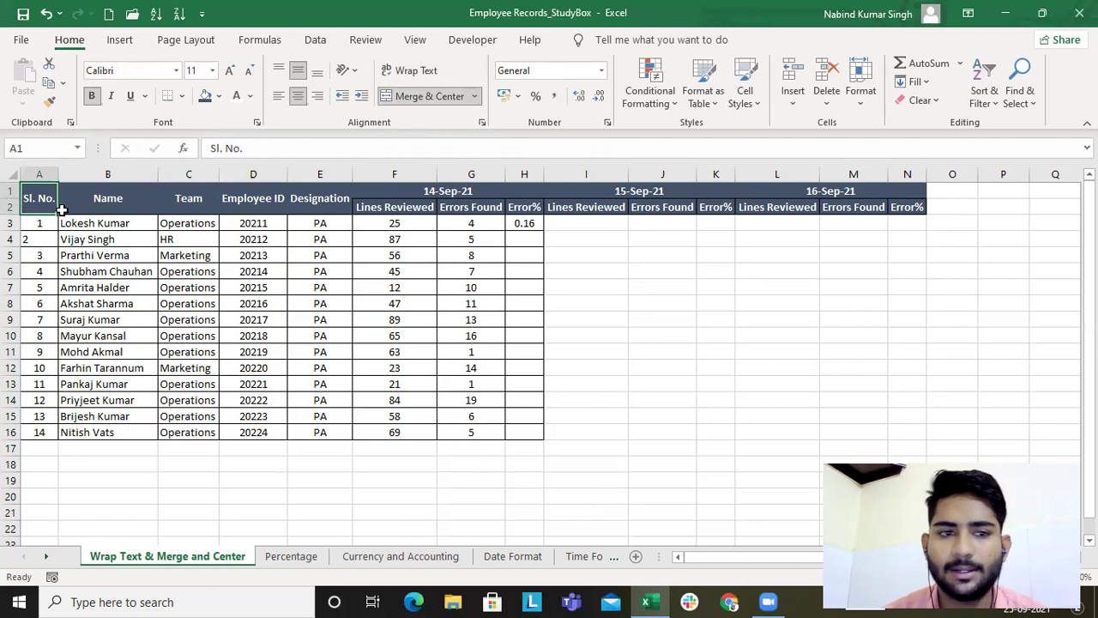
Step: Centre-align the serial numbers 1 to 14 in cells A3:A16
key(shift+Down)
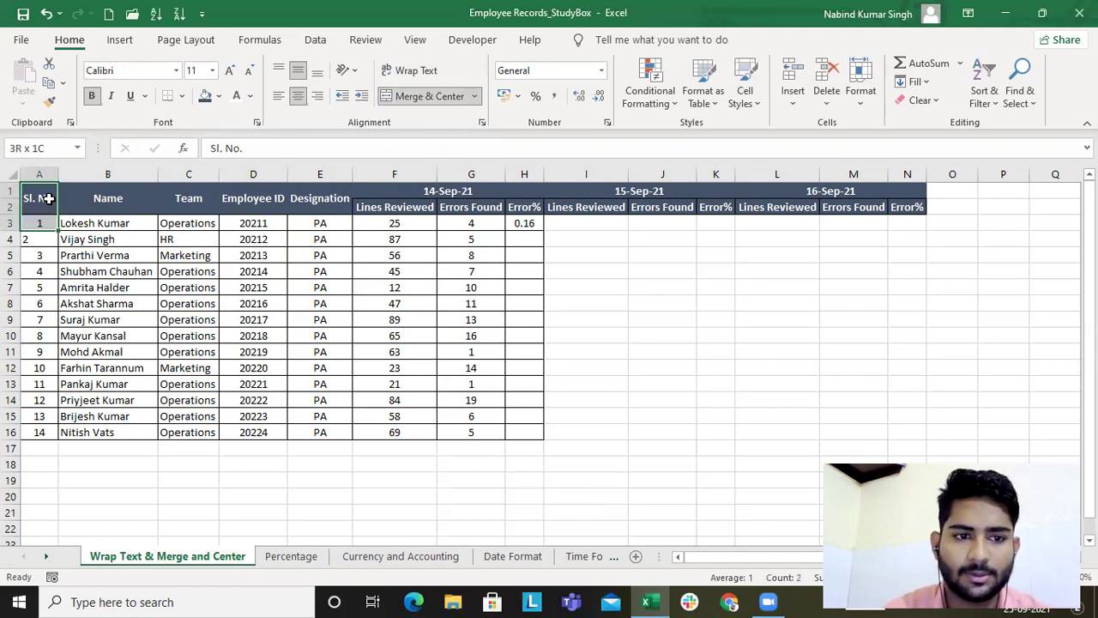
key(shift+Up)
key(shift+Right)
key(shift+Right)
key(shift+Right)
key(shift+Right)
key(shift+Right)
key(shift+Right)
key(shift+Right)
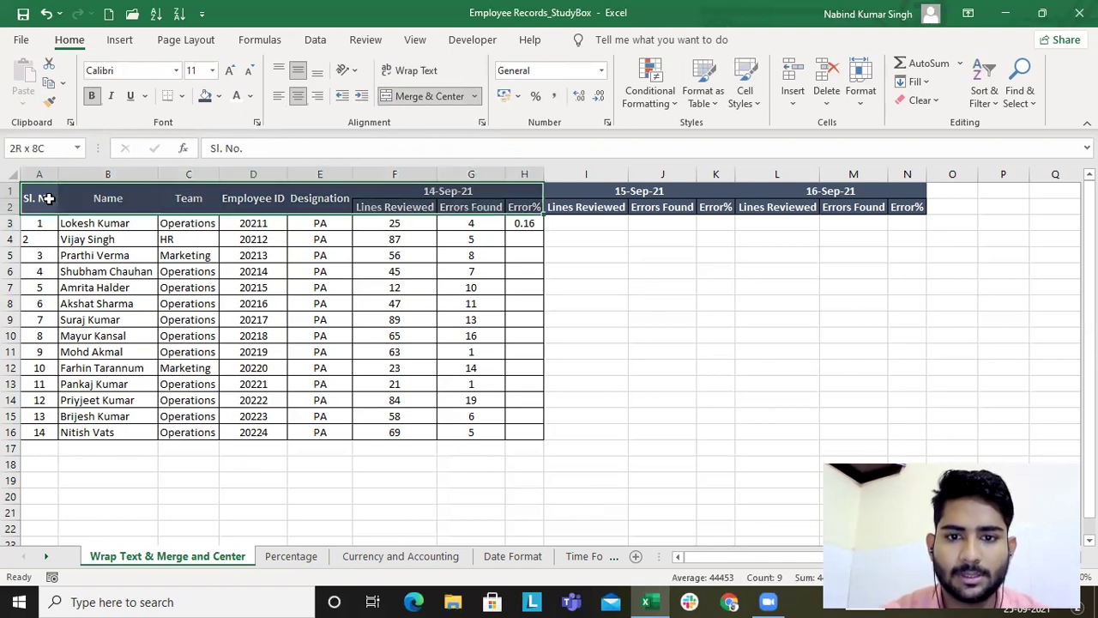
key(shift+Down)
key(shift+Down)
key(shift+Down)
key(shift+Down)
key(shift+Down)
key(shift+Down)
key(shift+Down)
key(shift+Down)
key(shift+Down)
key(shift+Down)
key(shift+Down)
key(shift+Down)
key(shift+Down)
key(shift+Down)
key(shift+Down)
key(shift+Down)
key(shift+Down)
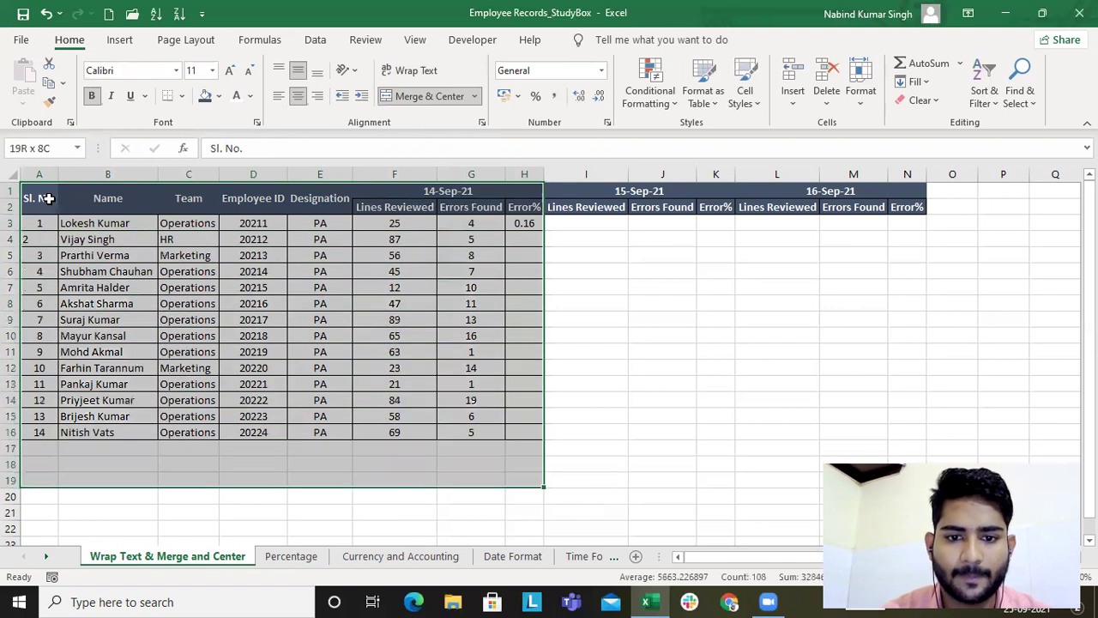
key(shift+Up)
key(shift+Up)
key(shift+Up)
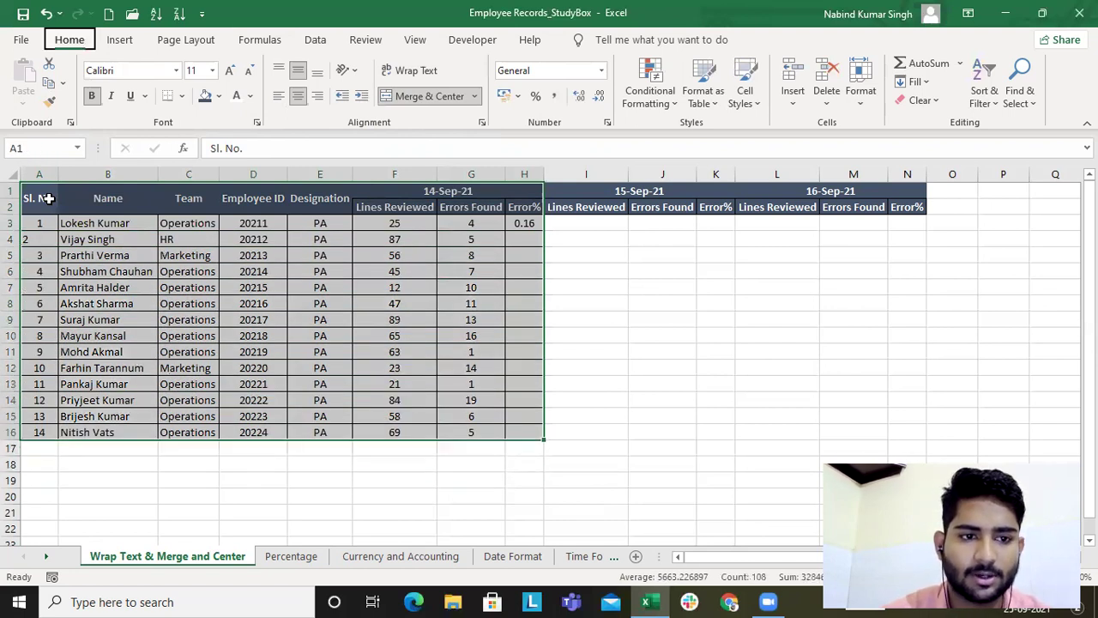
drag(42, 221, 35, 432)
click(297, 97)
click(297, 99)
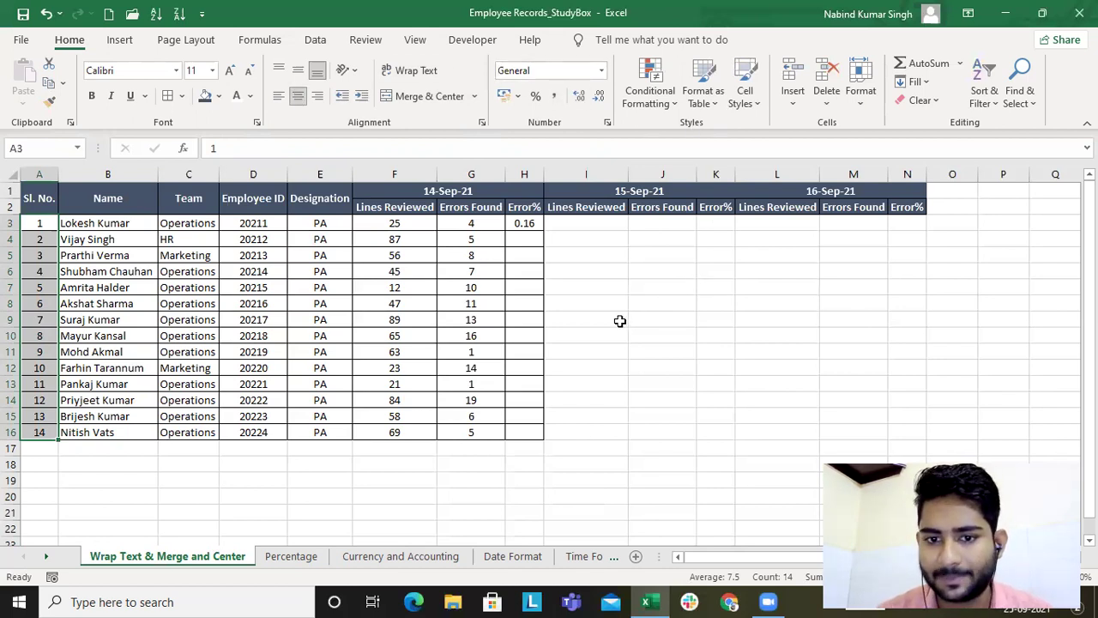
drag(616, 320, 711, 319)
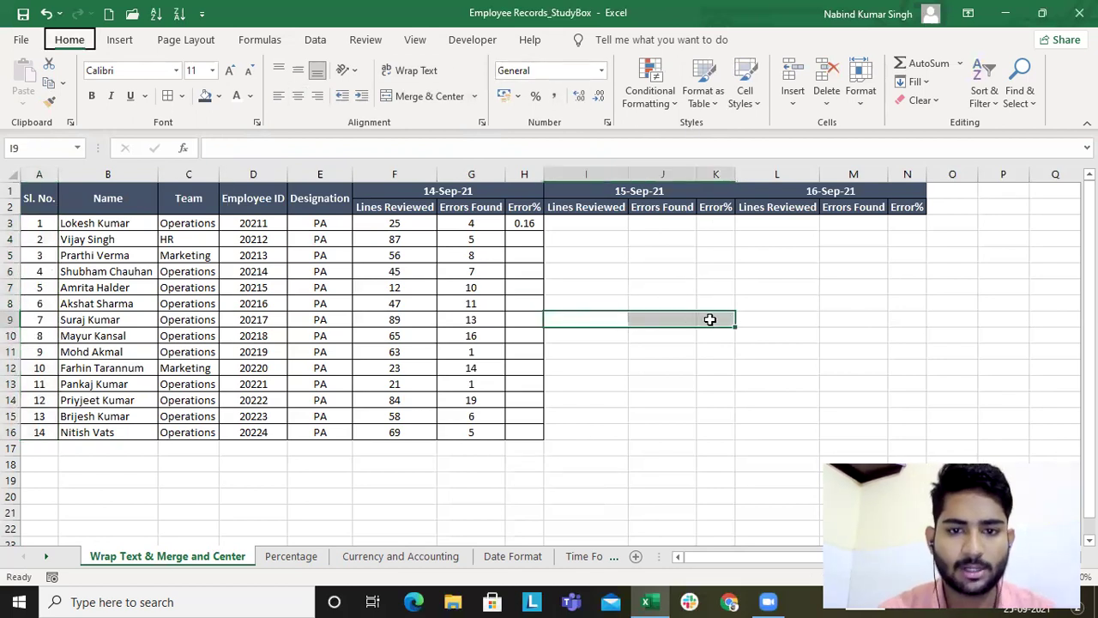
key(alt+h)
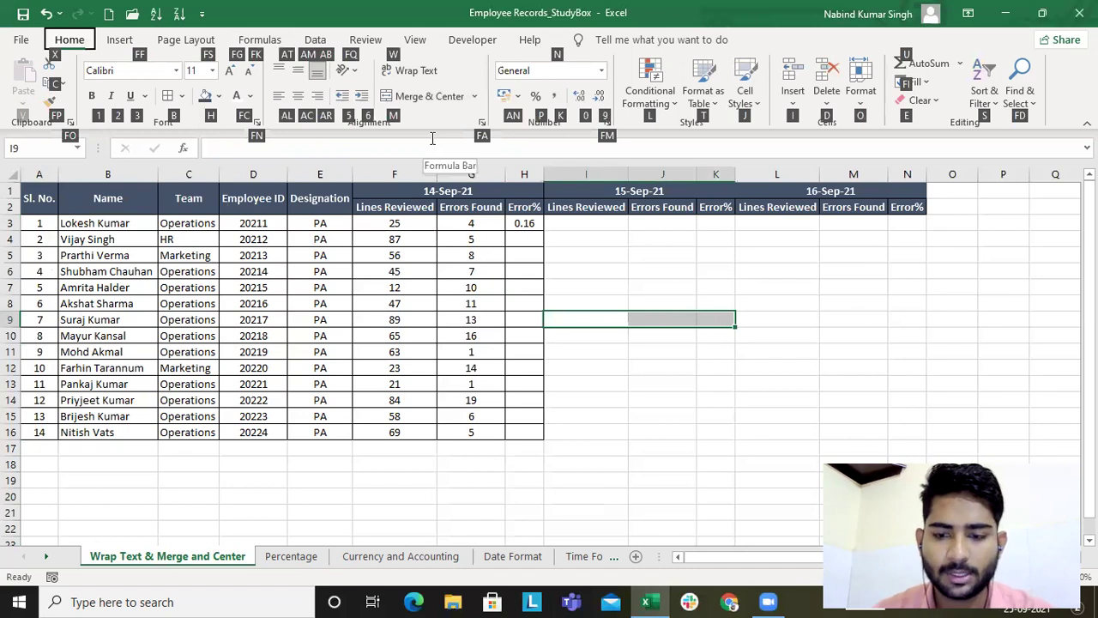
key(m)
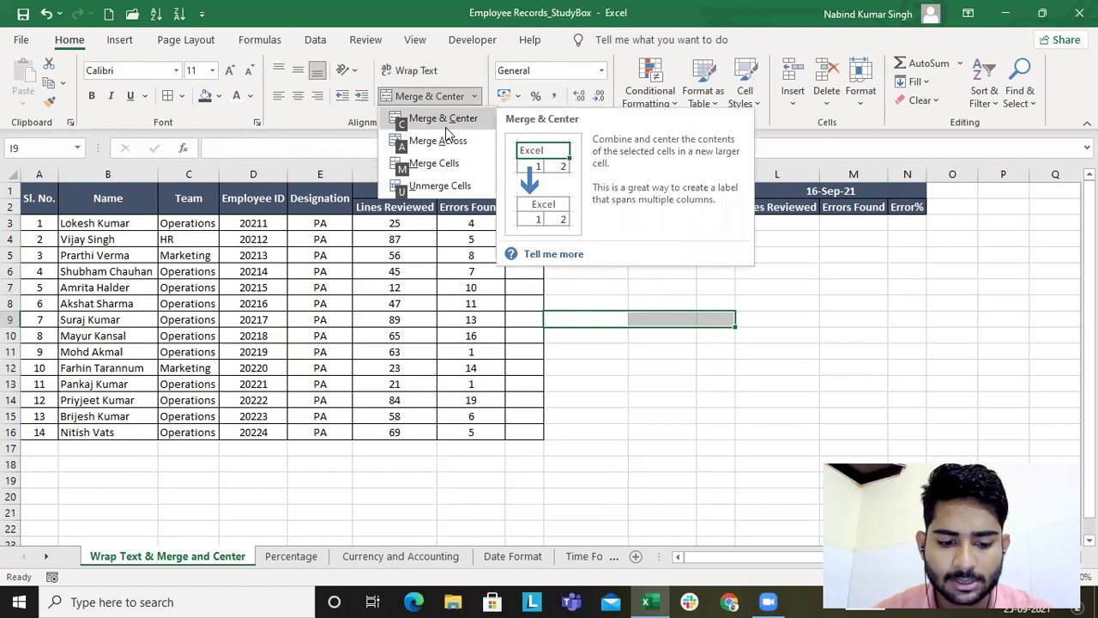
click(445, 125)
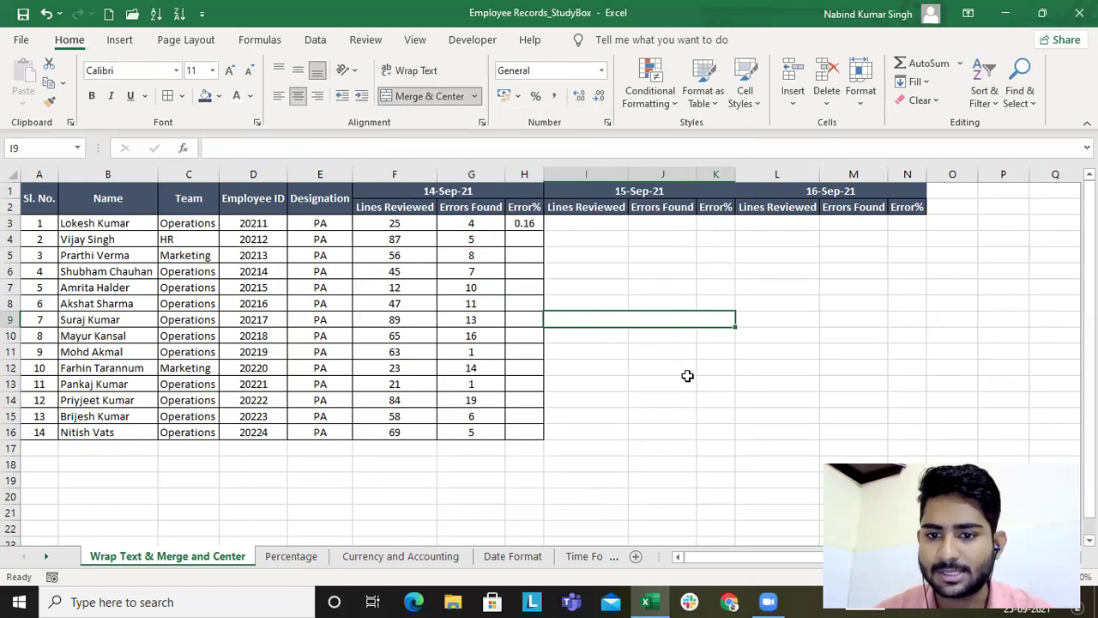
drag(687, 382, 870, 381)
key(alt+h)
key(m)
key(c)
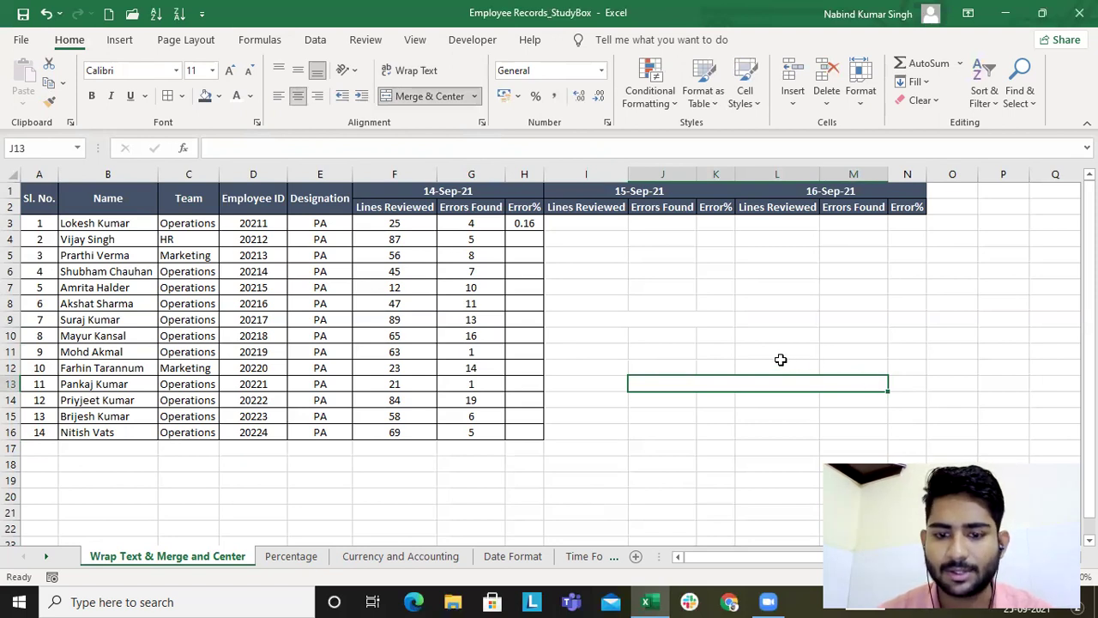
key(ctrl+z)
key(ctrl+z)
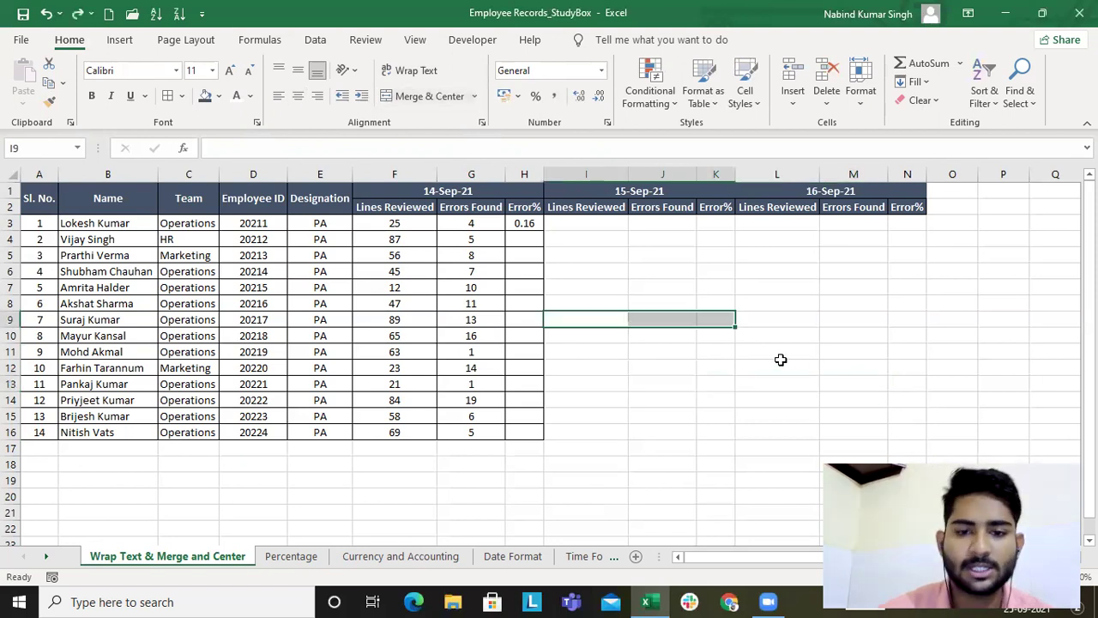